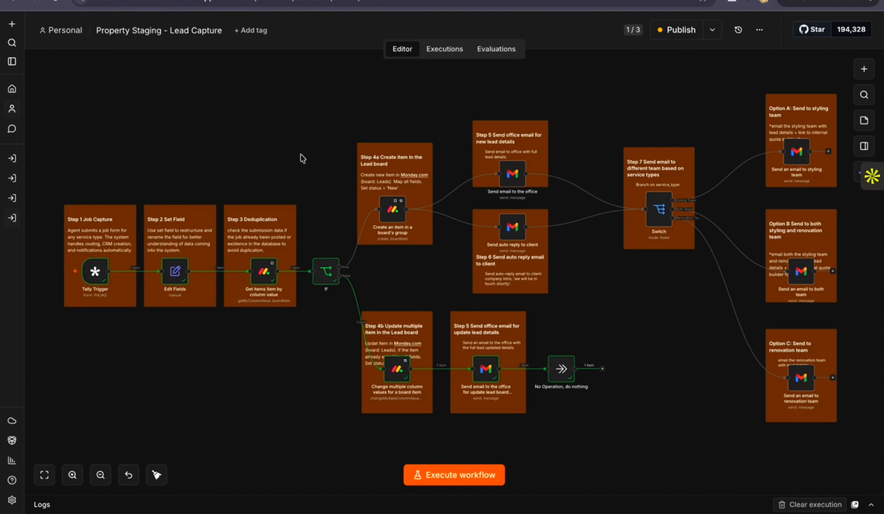
# Examine the Property Staging - Lead Capture workflow canvas, focusing on the job capture, set field and deduplication stages
pyautogui.scroll(-2, 300, 158)
pyautogui.hscroll(-2, 301, 158)
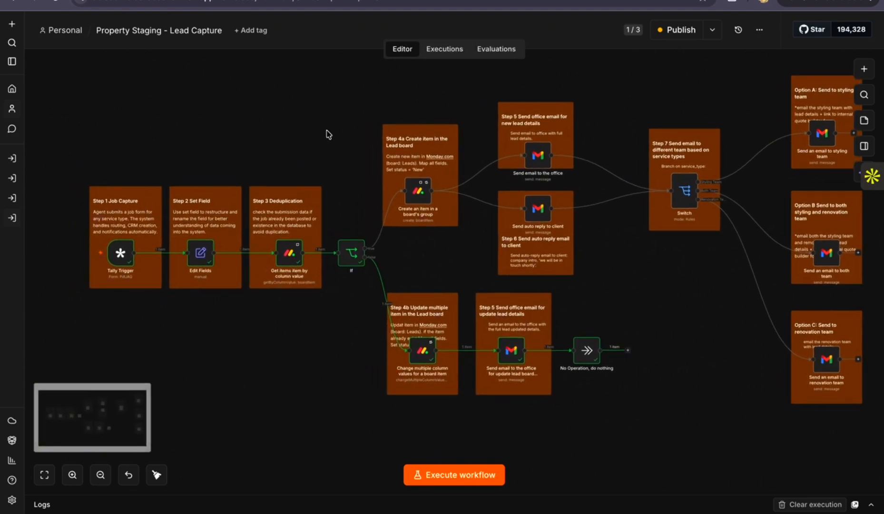
pyautogui.scroll(1, 351, 138)
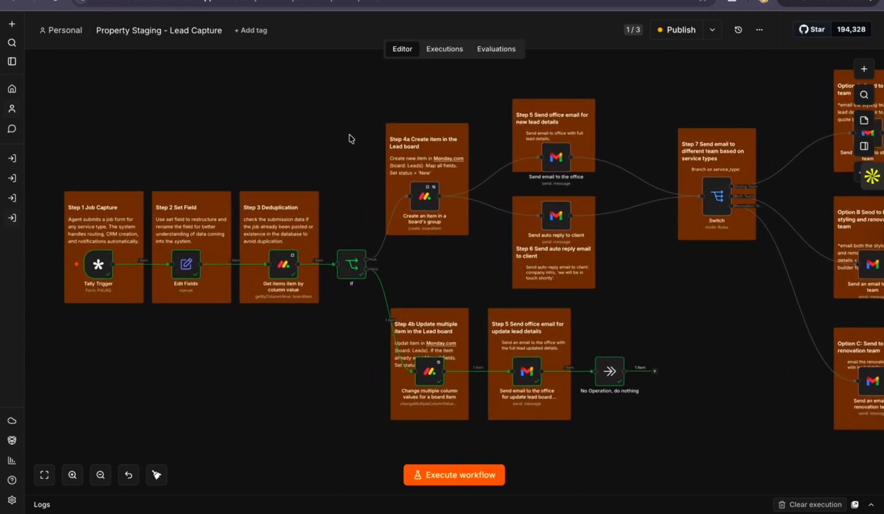
pyautogui.scroll(5, 352, 138)
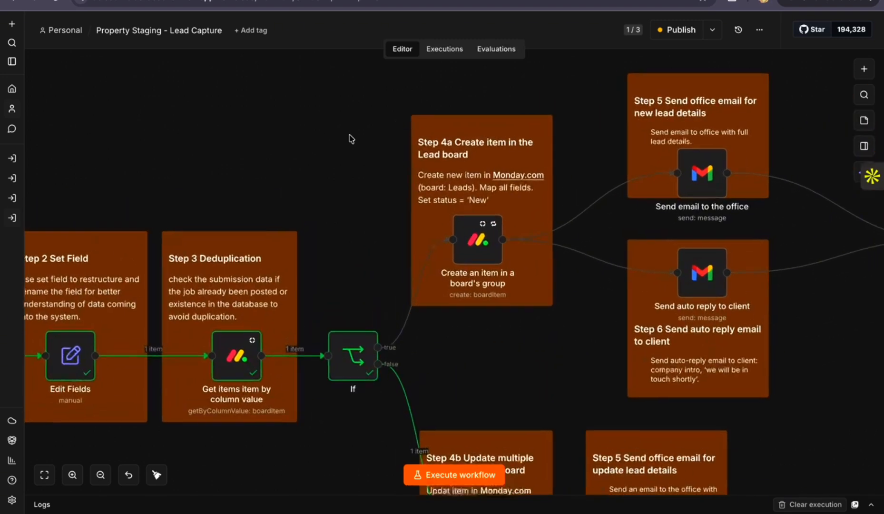
pyautogui.hscroll(-7, 351, 138)
pyautogui.scroll(-2, 351, 139)
pyautogui.hscroll(1, 351, 138)
pyautogui.scroll(-2, 352, 139)
pyautogui.hscroll(2, 351, 138)
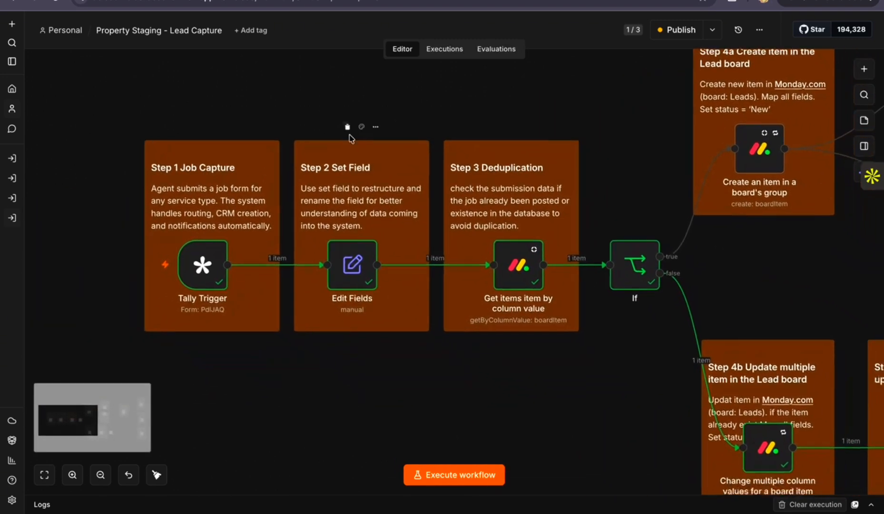
# View the Tally form page that feeds the Tally Trigger and return to the Lead Capture workflow
pyautogui.moveTo(188, 267)
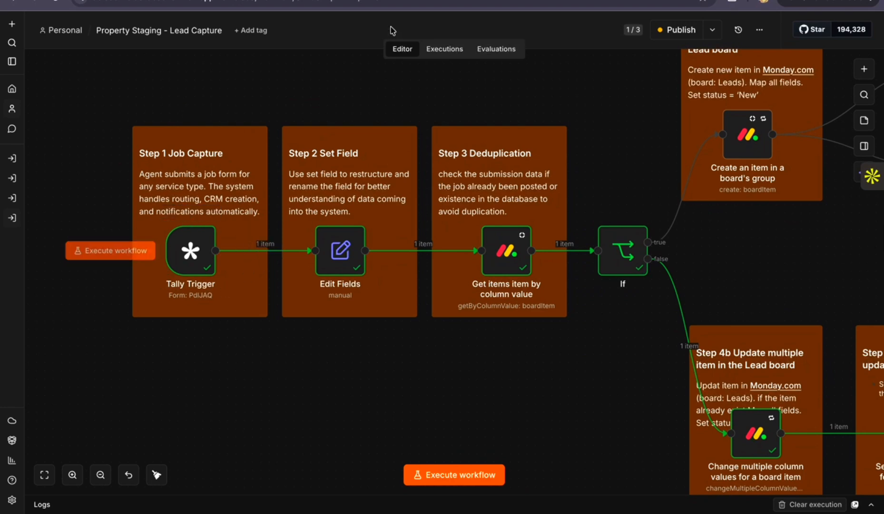
pyautogui.click(399, 1)
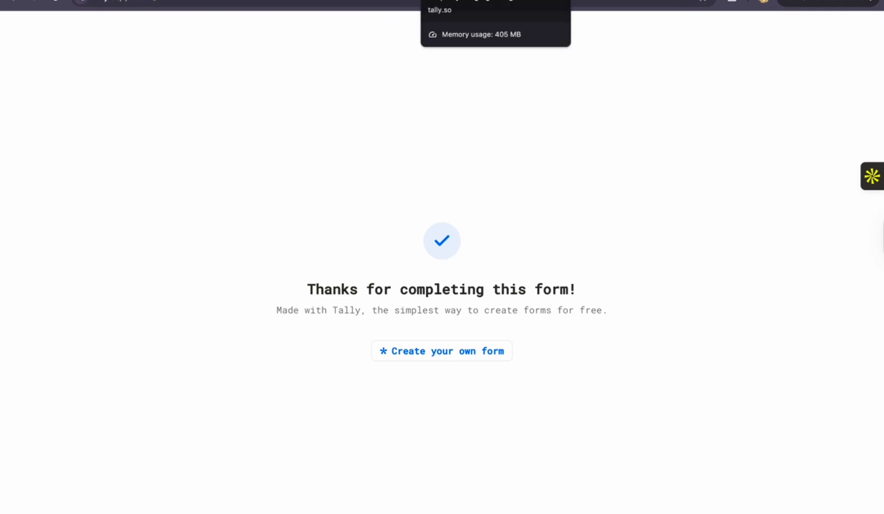
pyautogui.click(409, 1)
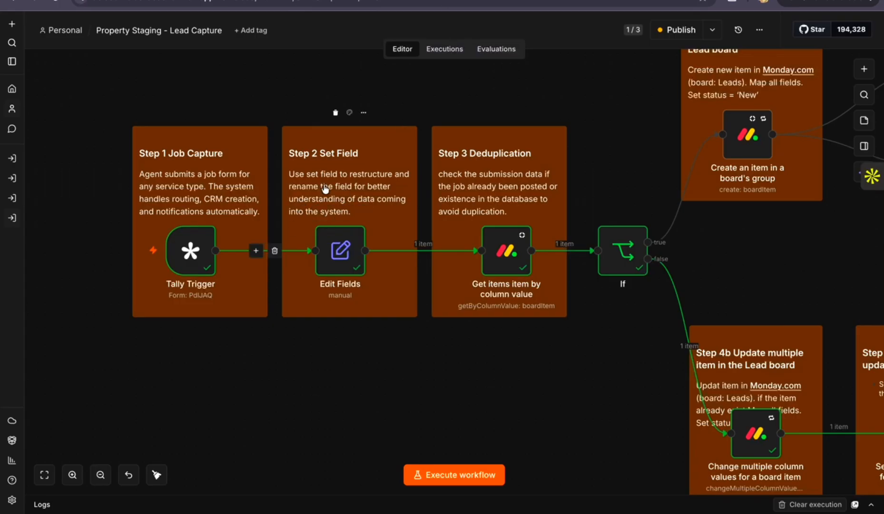
# Review how the Edit Fields node maps the Tally question values to named fields, comparing its input and output
pyautogui.hscroll(2, 196, 190)
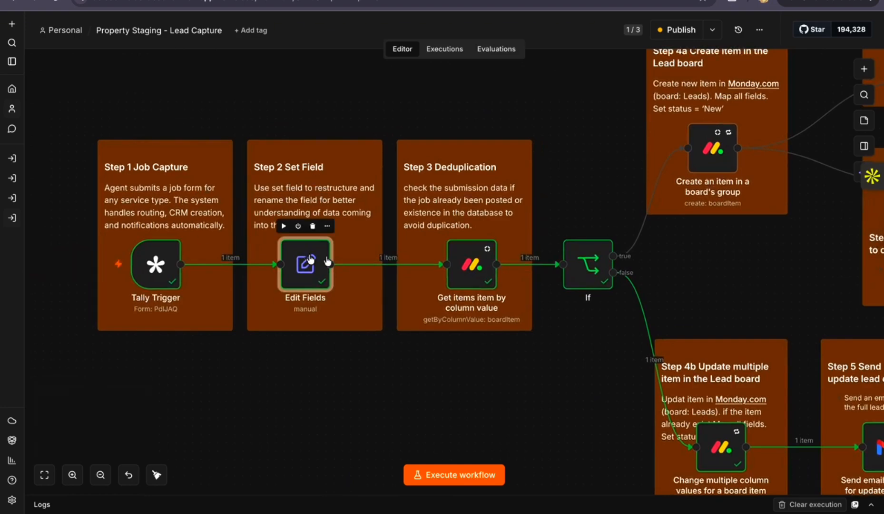
pyautogui.doubleClick(304, 263)
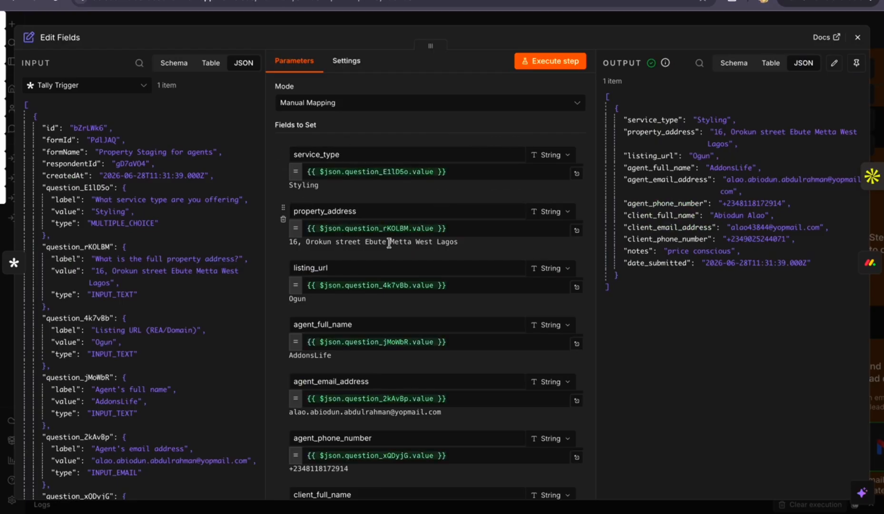
pyautogui.scroll(-3, 500, 266)
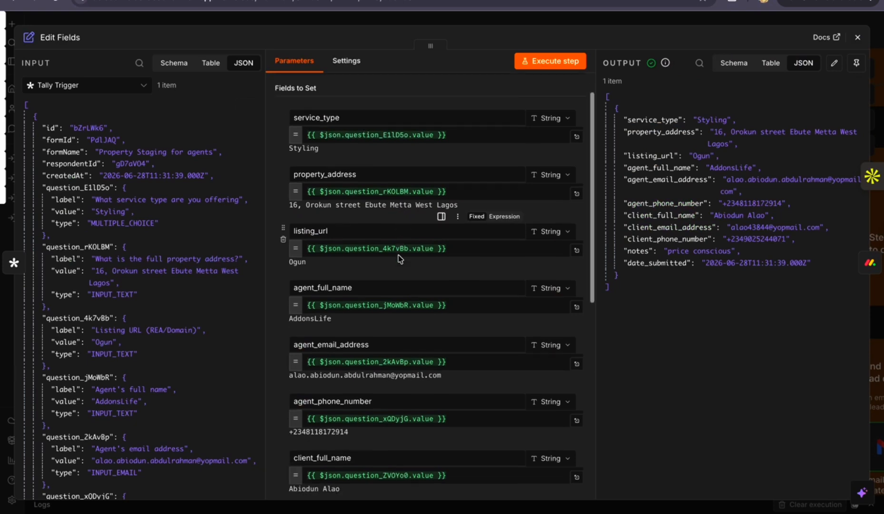
pyautogui.scroll(-5, 206, 285)
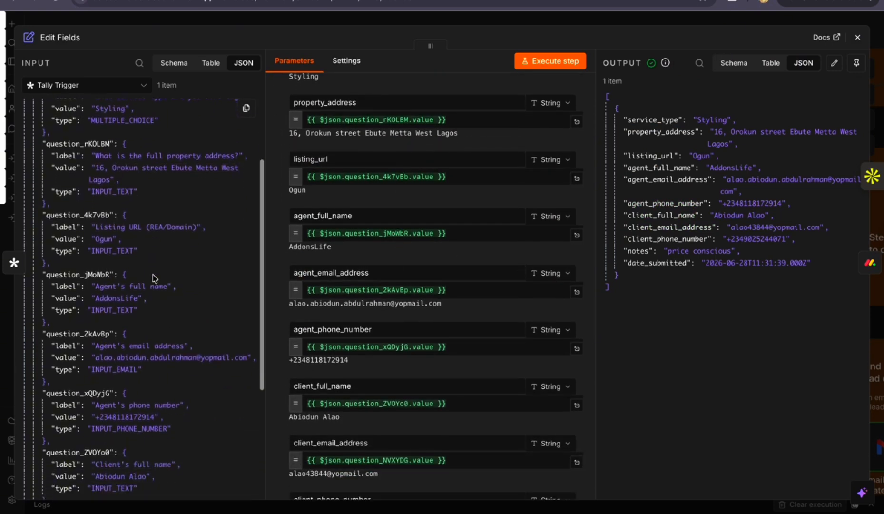
pyautogui.scroll(5, 152, 274)
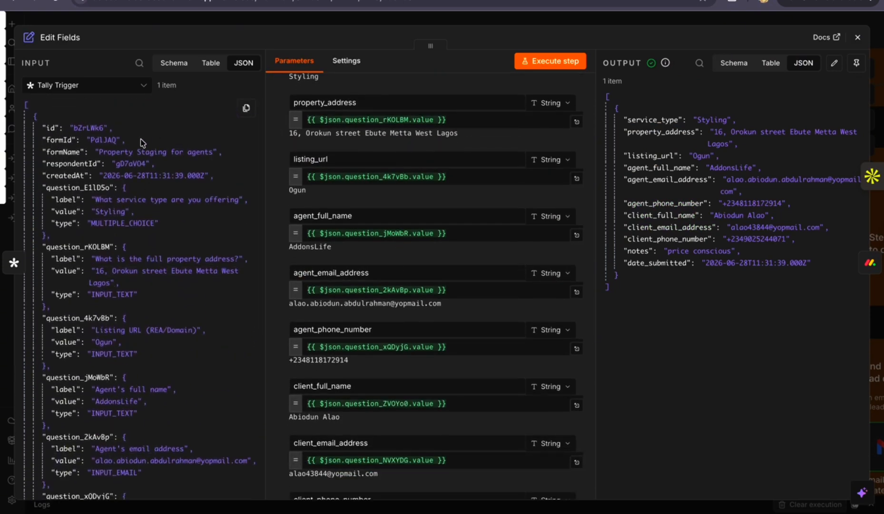
pyautogui.scroll(-8, 141, 257)
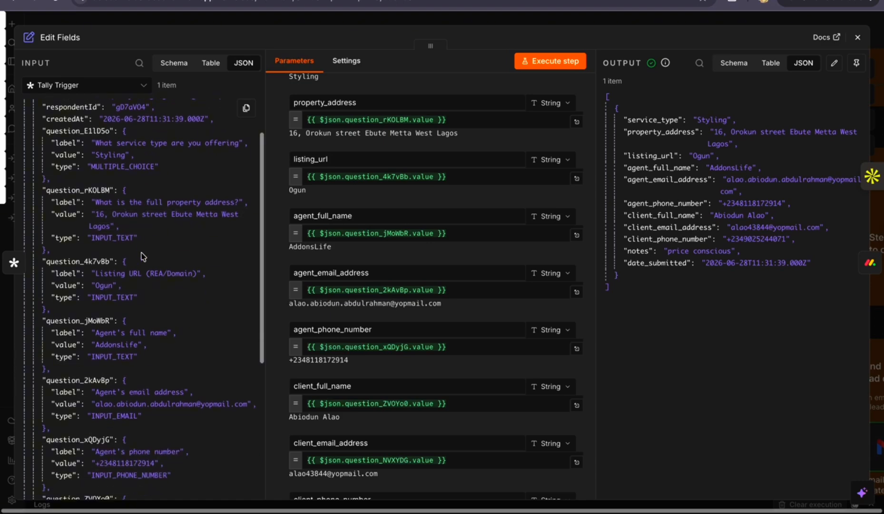
pyautogui.scroll(8, 142, 256)
pyautogui.scroll(-1, 141, 256)
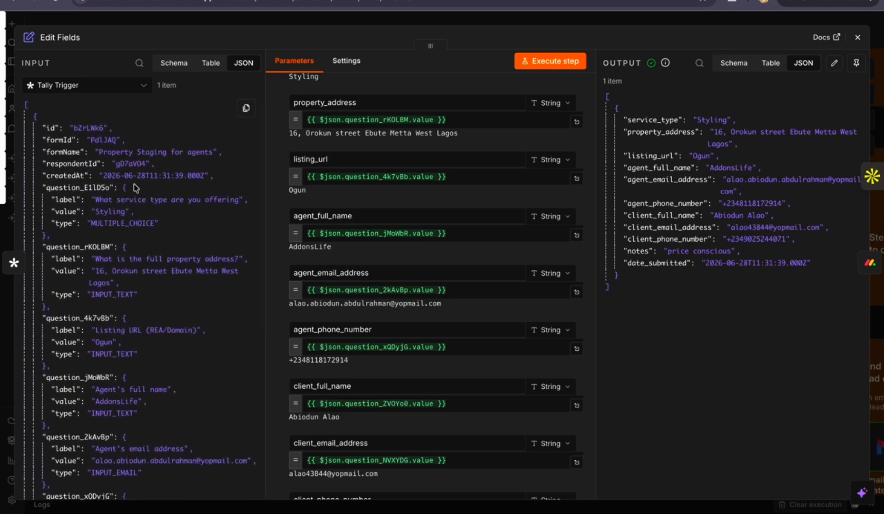
pyautogui.scroll(-5, 425, 202)
pyautogui.scroll(8, 424, 486)
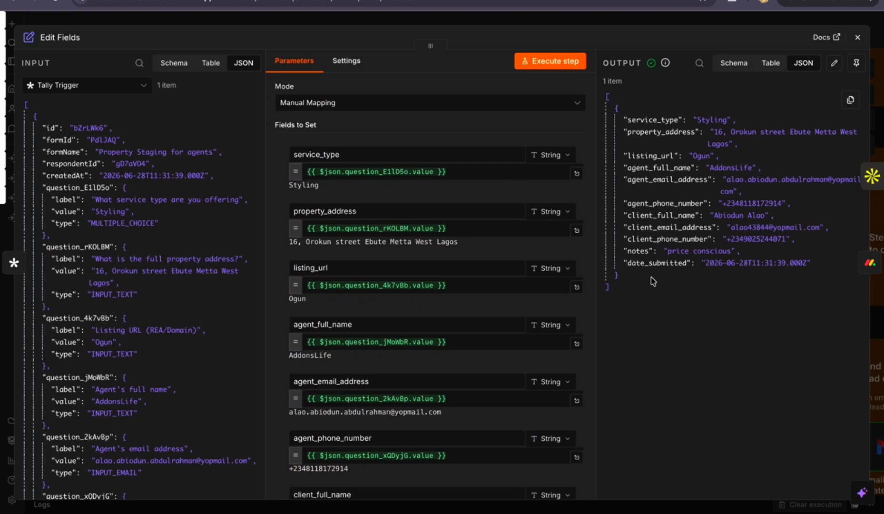
pyautogui.click(858, 37)
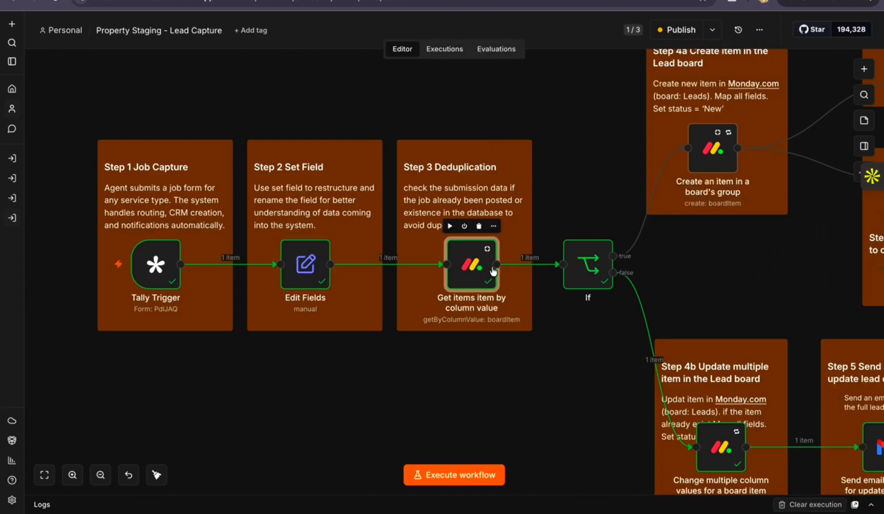
# Inspect the parameters of the deduplication node that gets Leads board items by column value
pyautogui.doubleClick(472, 265)
pyautogui.click(858, 38)
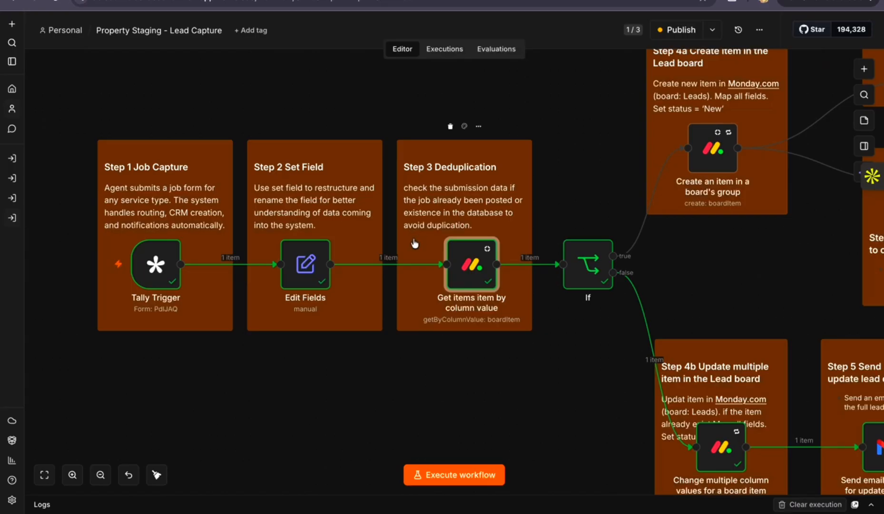
pyautogui.doubleClick(473, 266)
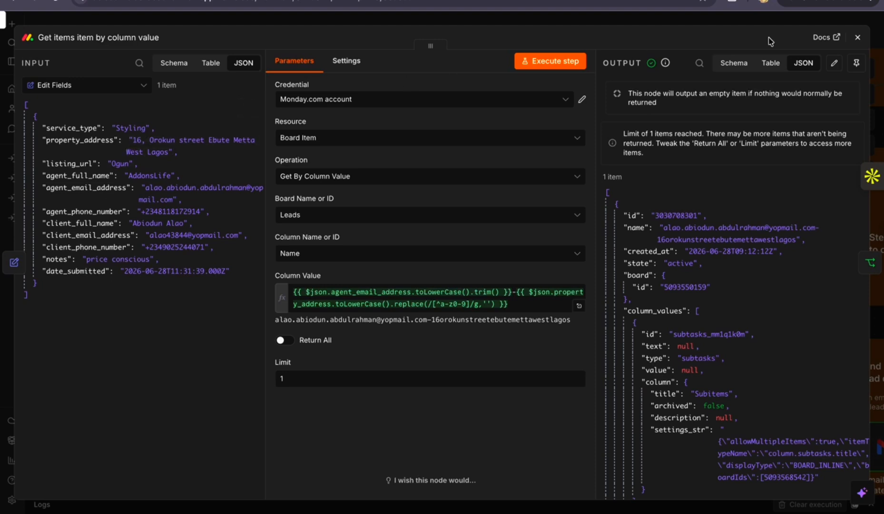
pyautogui.click(857, 41)
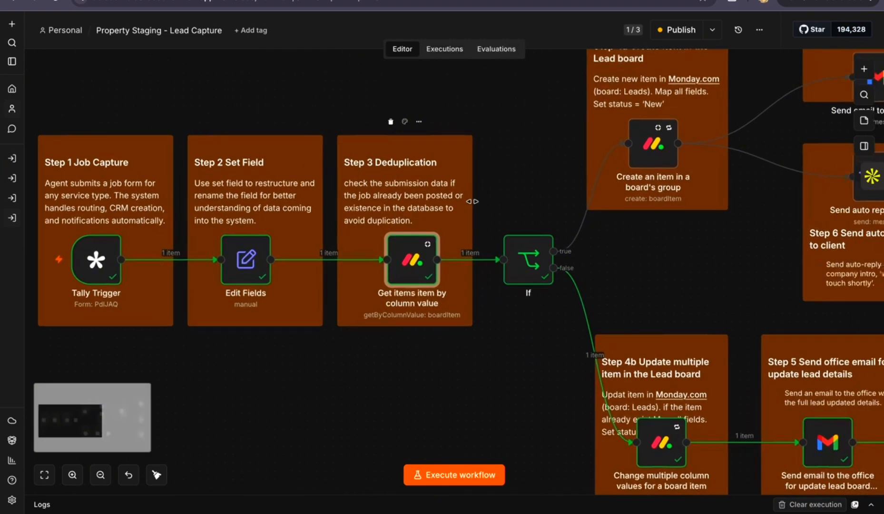
# Inspect the If node's condition that tests whether the item id is empty
pyautogui.hscroll(3, 472, 201)
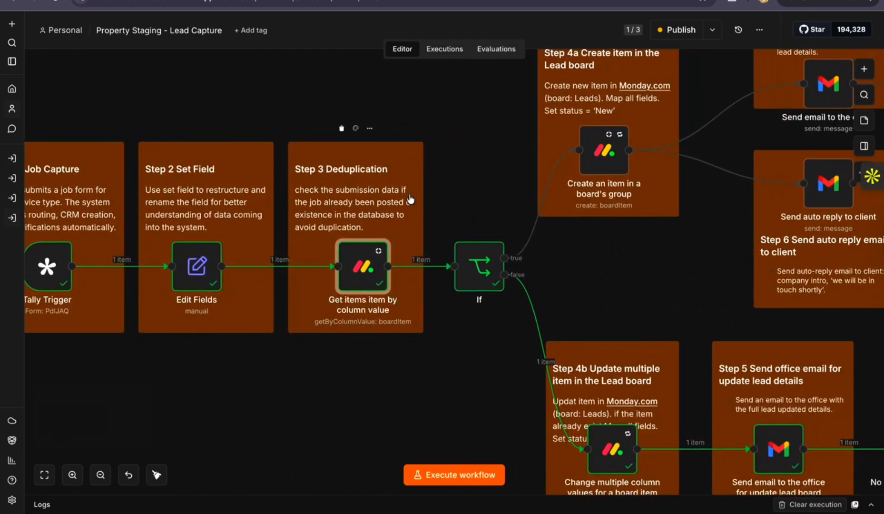
pyautogui.hscroll(3, 376, 218)
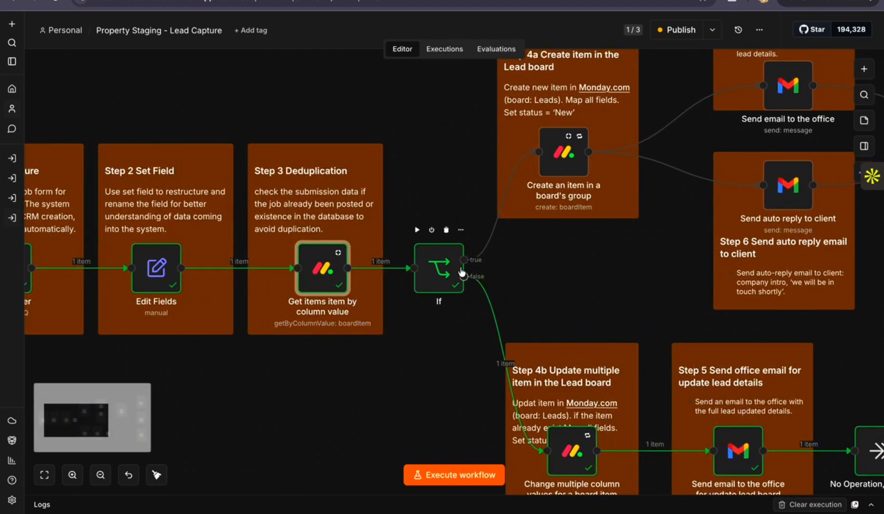
pyautogui.click(443, 273)
pyautogui.doubleClick(437, 272)
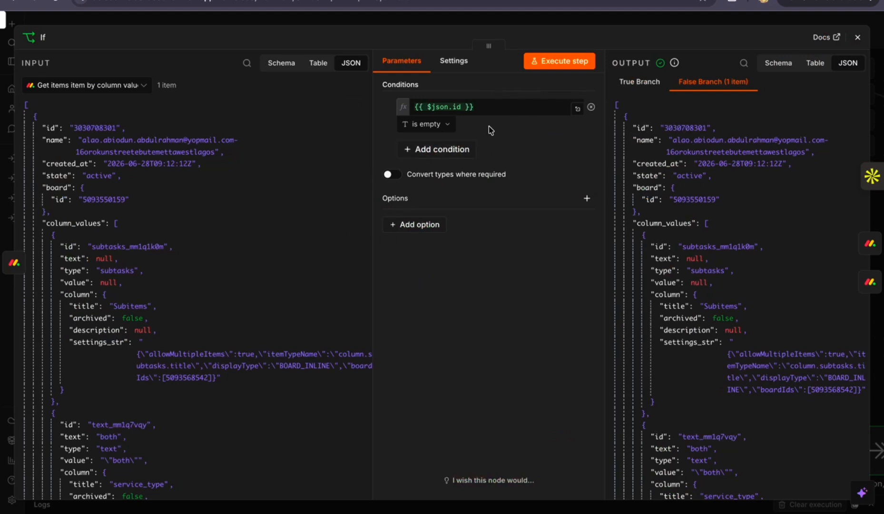
pyautogui.click(857, 37)
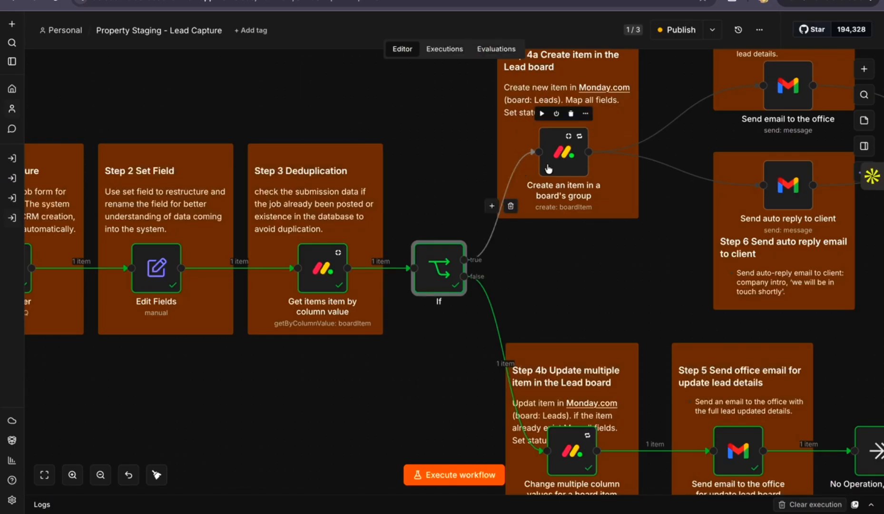
# Check the agent form submissions on the monday CRM Leads board and return to the Lead Capture workflow
pyautogui.hscroll(1, 457, 281)
pyautogui.scroll(-1, 456, 281)
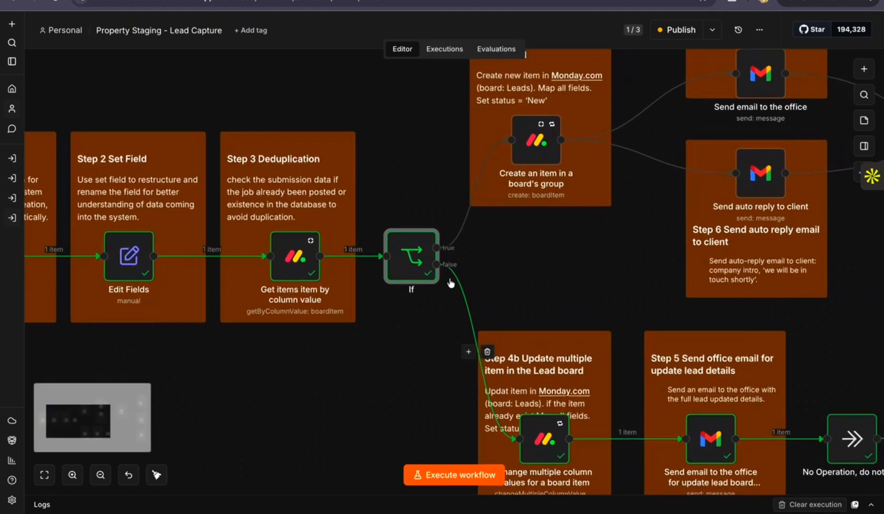
pyautogui.hscroll(1, 418, 267)
pyautogui.scroll(-1, 419, 267)
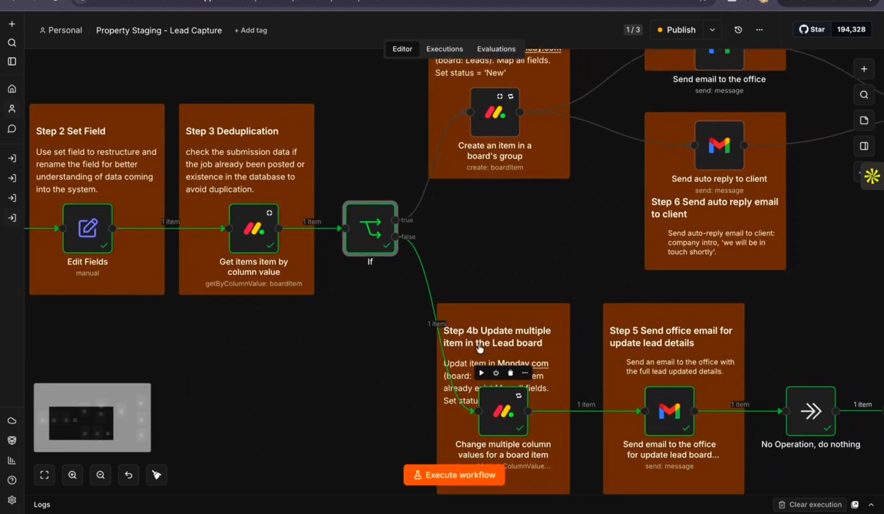
pyautogui.click(528, 364)
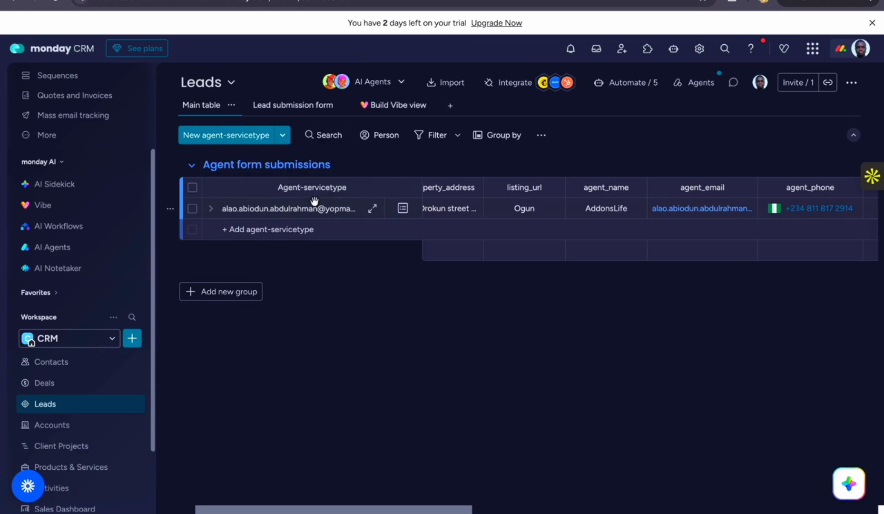
pyautogui.hscroll(-2, 312, 200)
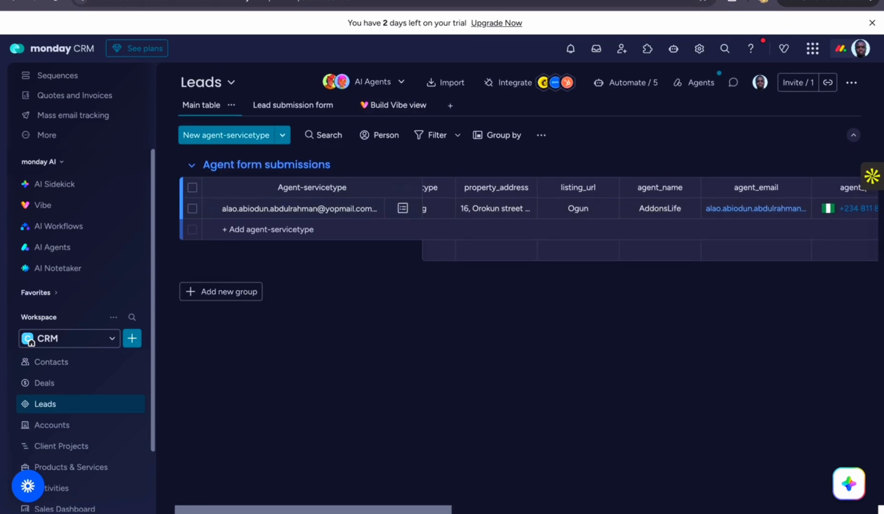
pyautogui.click(481, 1)
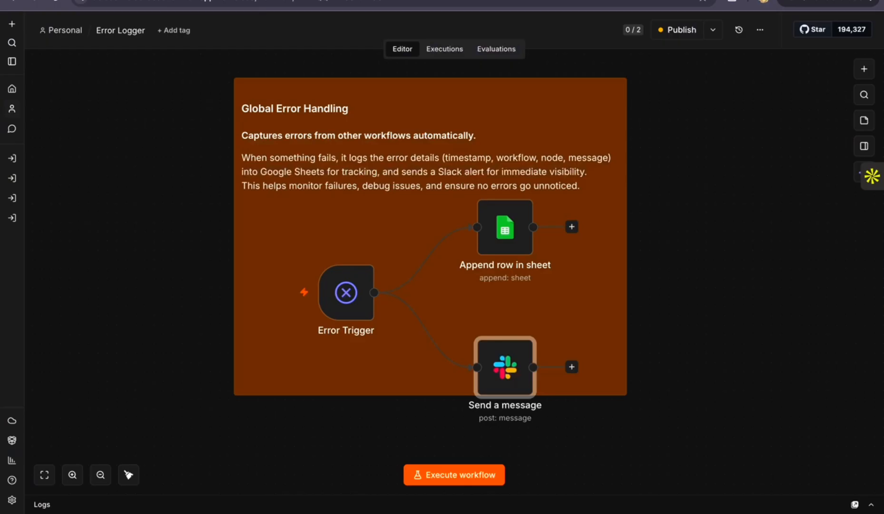
pyautogui.click(443, 0)
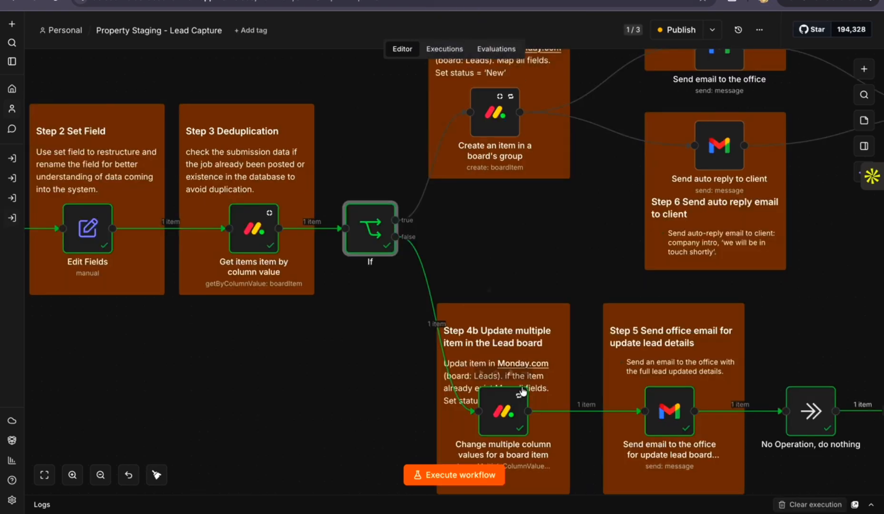
# Inspect the Change Multiple Column Values node's item ID and column mapping, cross-checking it with the Leads board
pyautogui.click(502, 415)
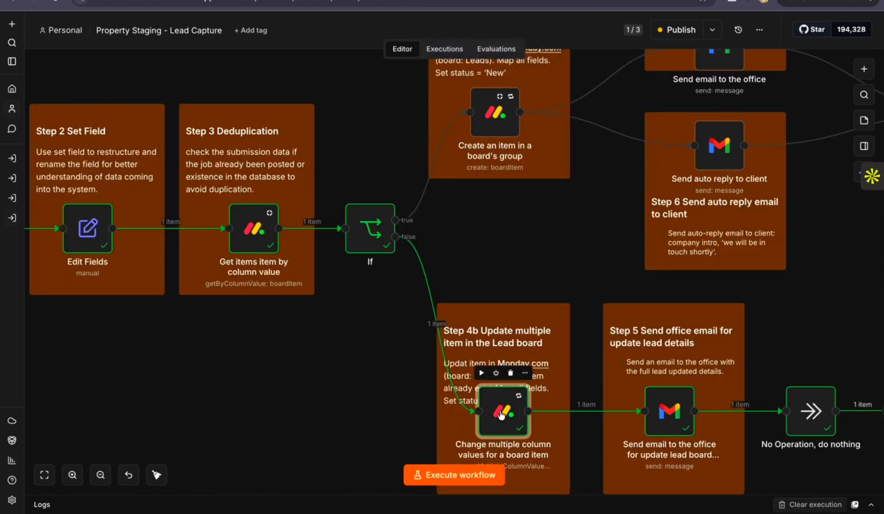
pyautogui.doubleClick(502, 414)
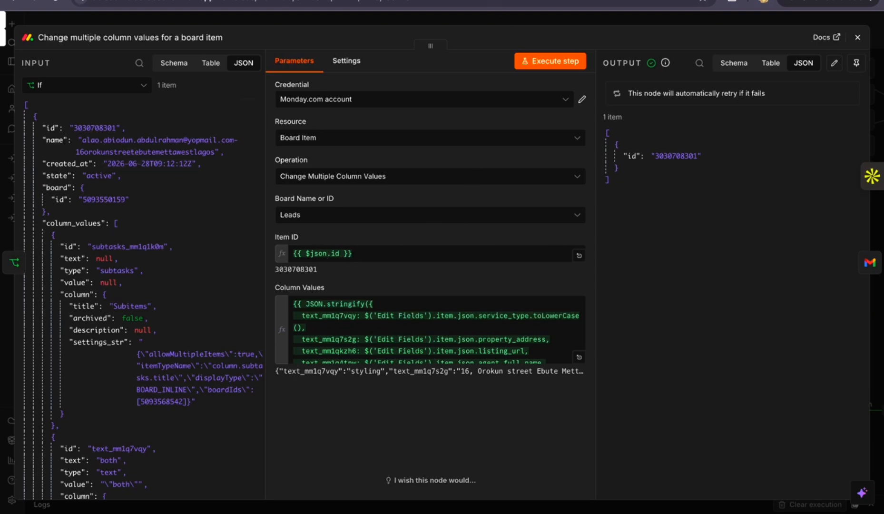
pyautogui.click(457, 1)
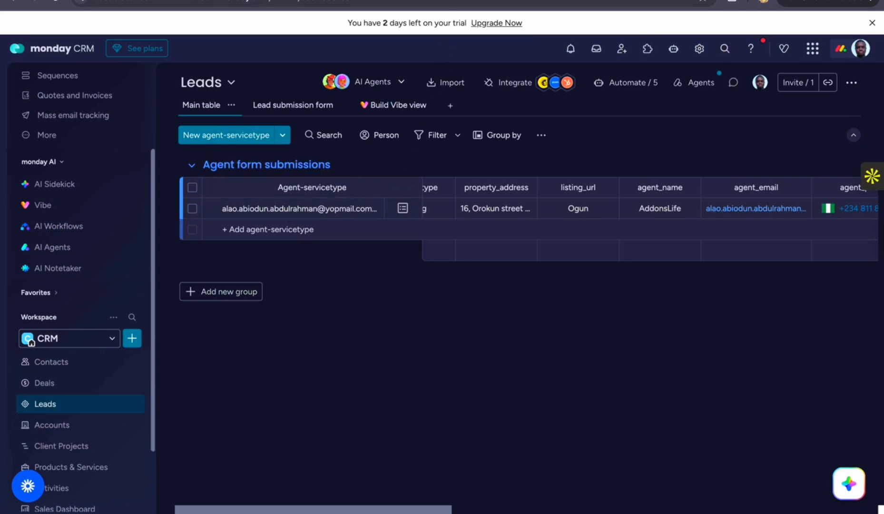
pyautogui.click(457, 1)
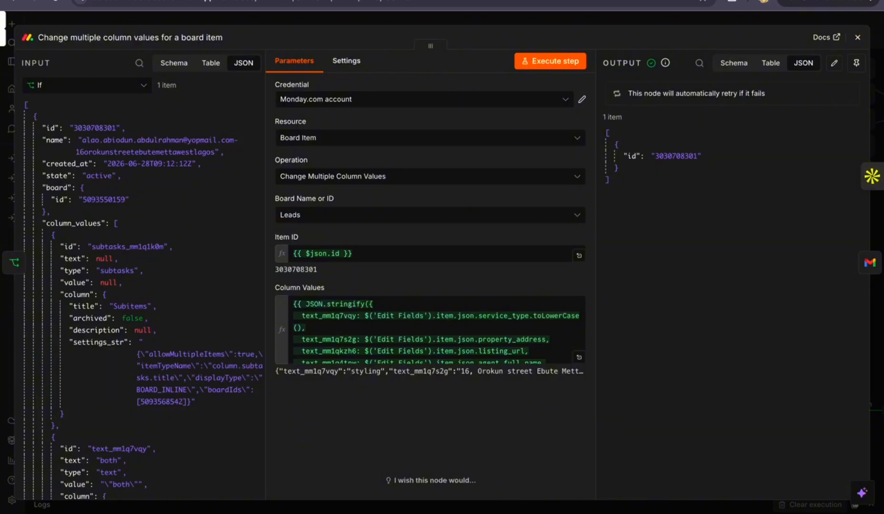
pyautogui.click(858, 37)
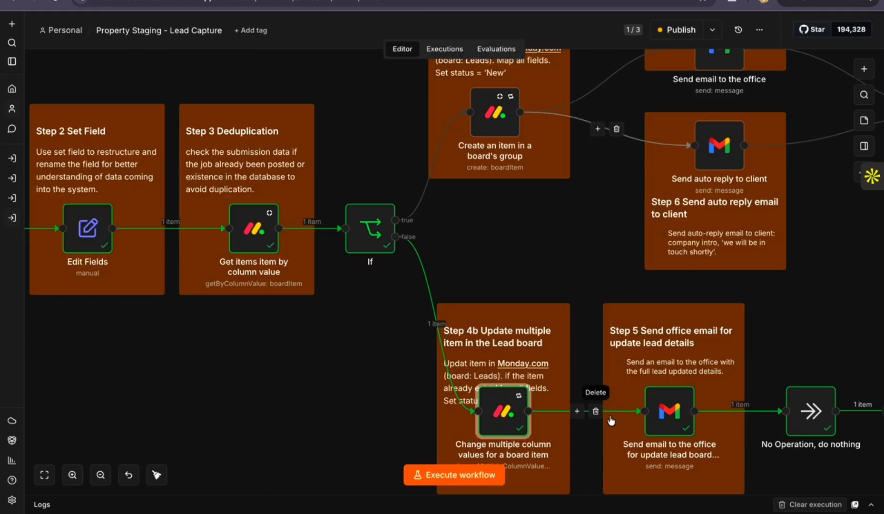
# Inspect the recipient, subject and HTML message of the Gmail node that emails the office about an updated lead
pyautogui.hscroll(2, 610, 418)
pyautogui.hscroll(1, 611, 420)
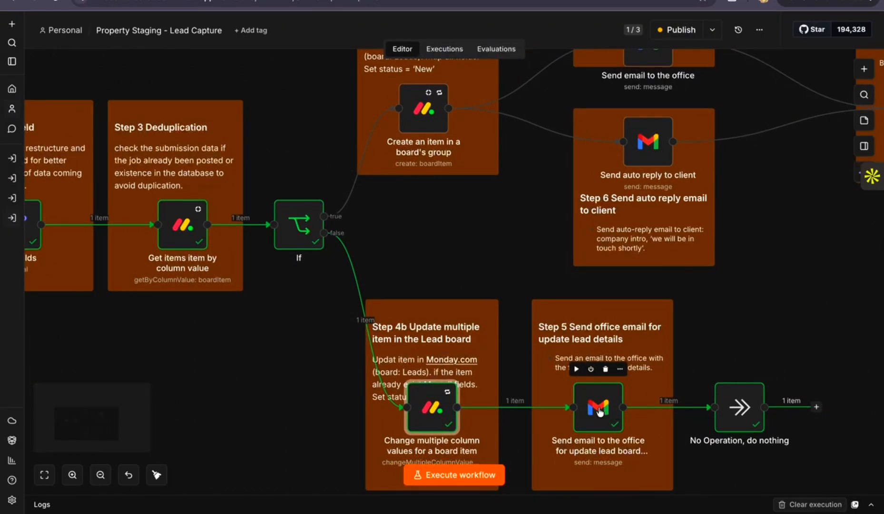
pyautogui.doubleClick(597, 412)
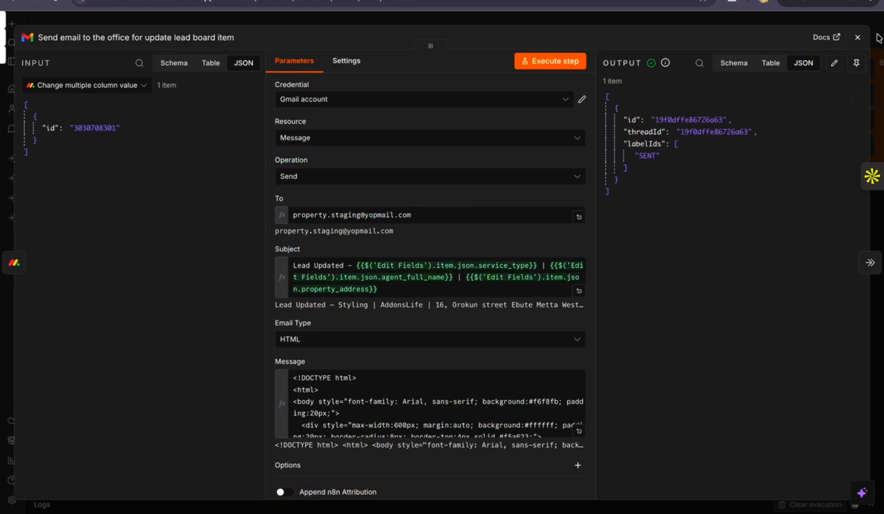
pyautogui.click(857, 37)
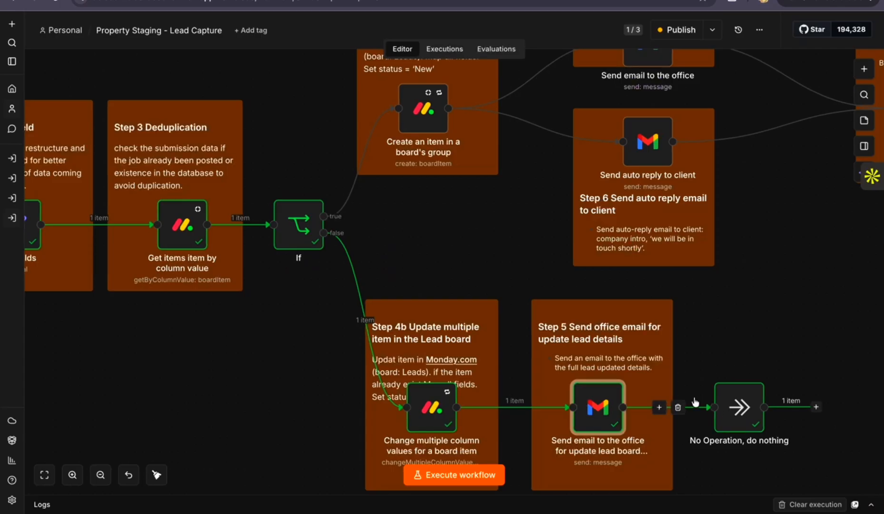
# Inspect the node creating an item in the Leads board's group and highlight its Name expression combining agent email and property address
pyautogui.hscroll(1, 694, 403)
pyautogui.scroll(3, 687, 379)
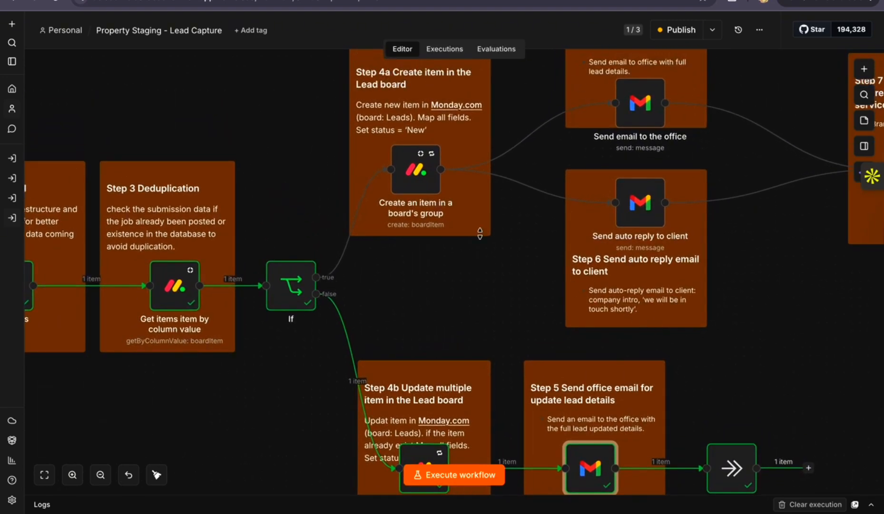
pyautogui.scroll(2, 480, 234)
pyautogui.click(417, 215)
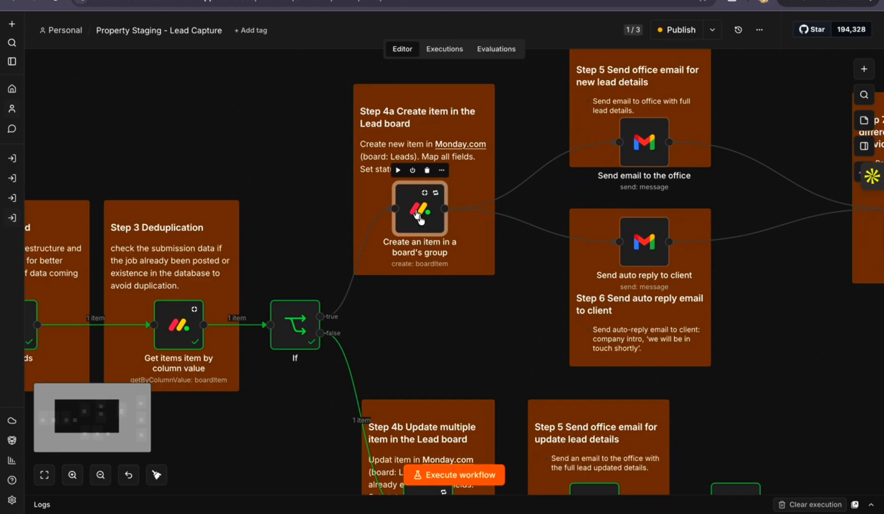
pyautogui.doubleClick(421, 216)
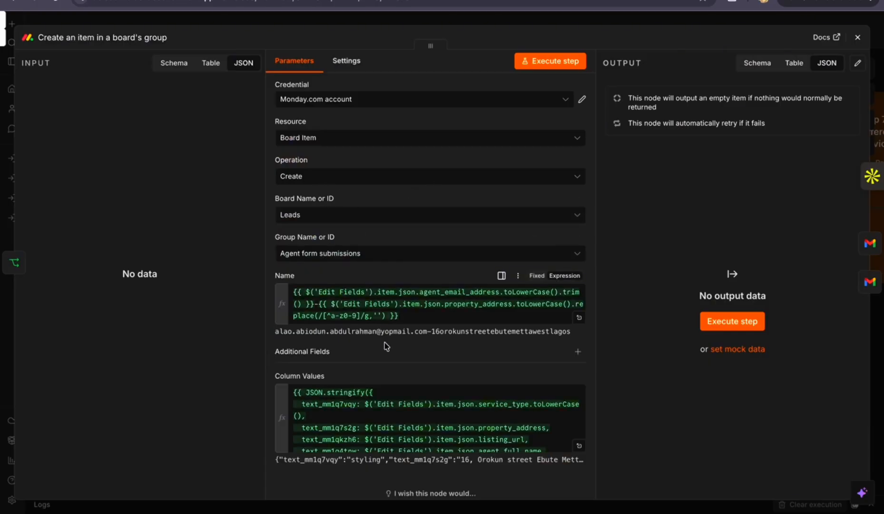
pyautogui.scroll(-1, 386, 346)
pyautogui.click(380, 304)
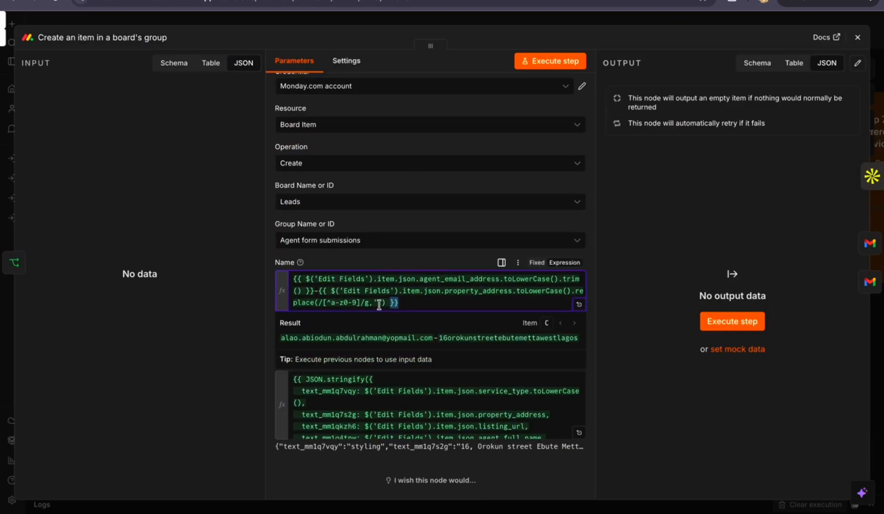
pyautogui.moveTo(379, 305); pyautogui.dragTo(291, 279)
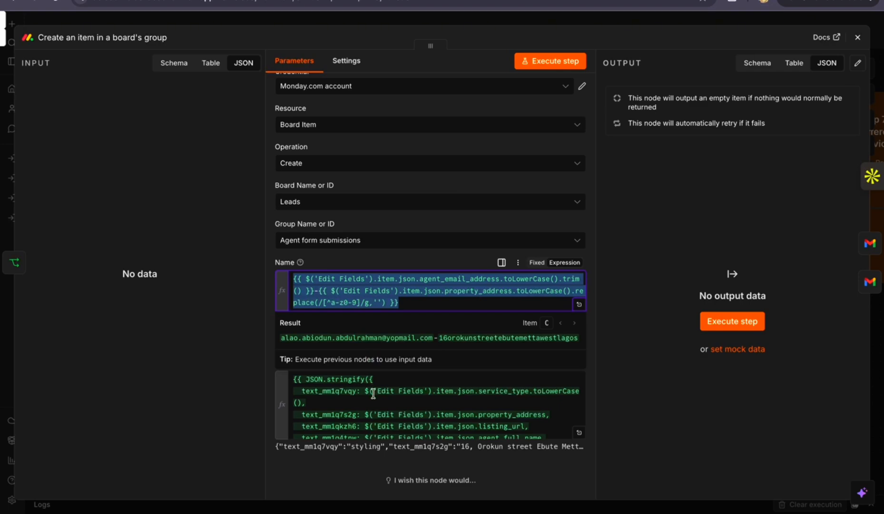
# Review the create-item node's full Column Values expression in the expanded editor and return to the workflow canvas
pyautogui.click(580, 432)
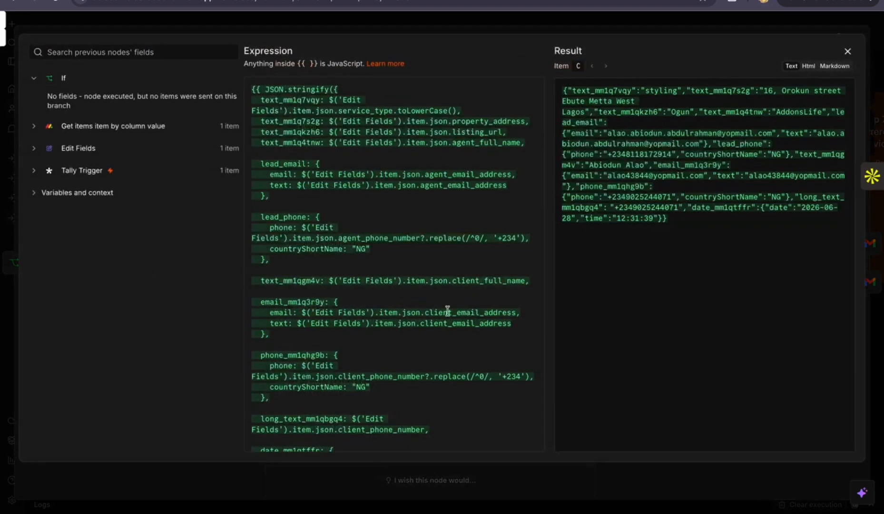
pyautogui.scroll(-3, 446, 308)
pyautogui.scroll(5, 445, 308)
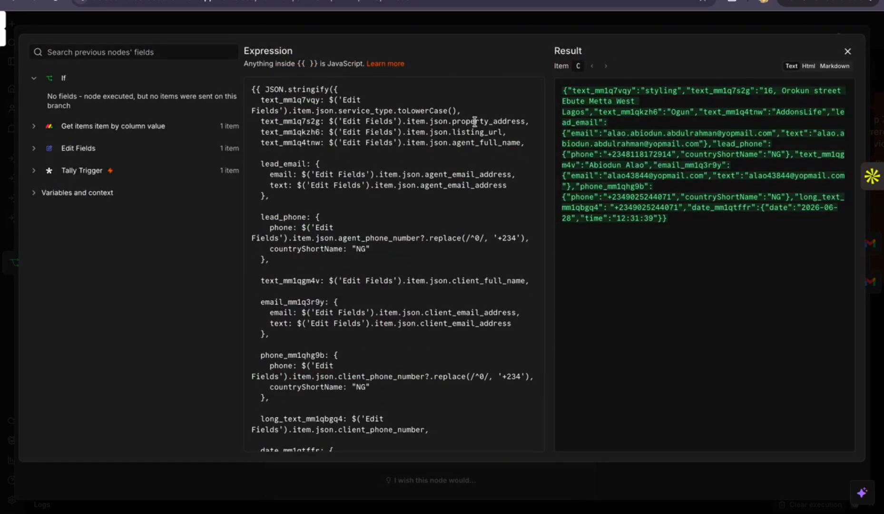
pyautogui.click(848, 51)
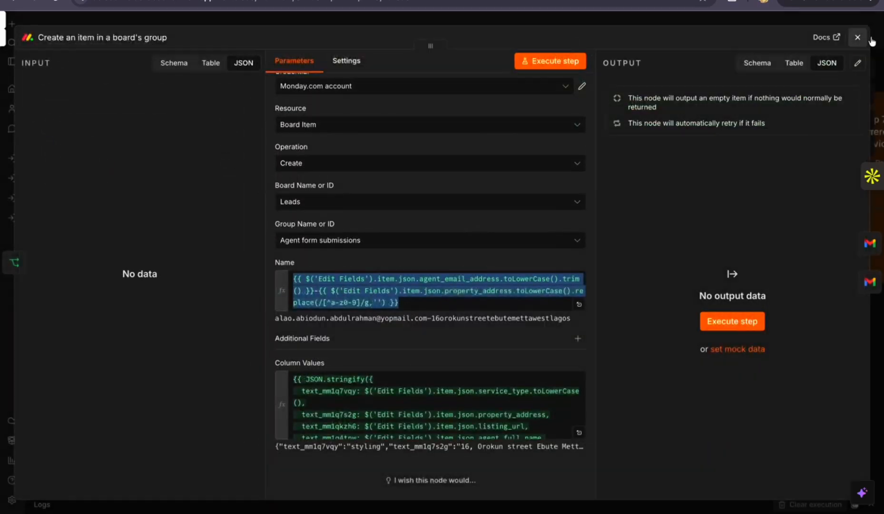
pyautogui.click(857, 41)
# Inspect the Send auto reply to client node, highlighting the client email address expression used as its recipient
pyautogui.hscroll(3, 476, 229)
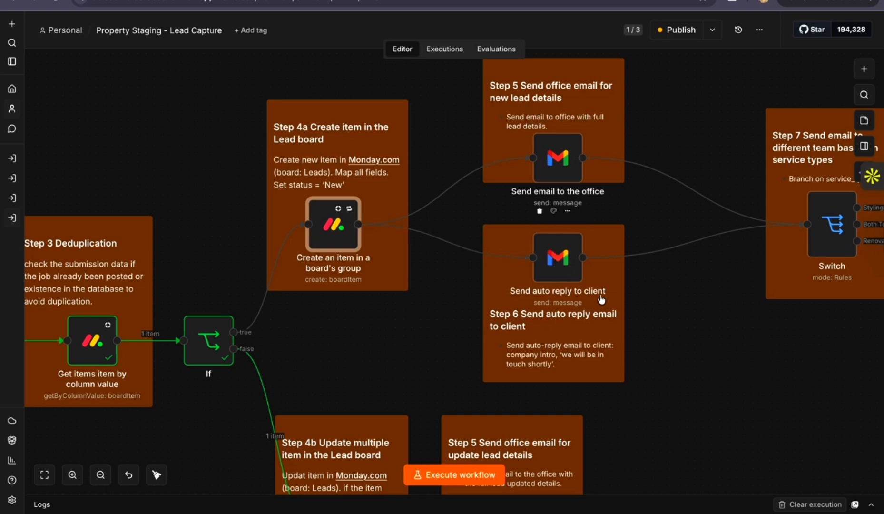
pyautogui.hscroll(2, 602, 307)
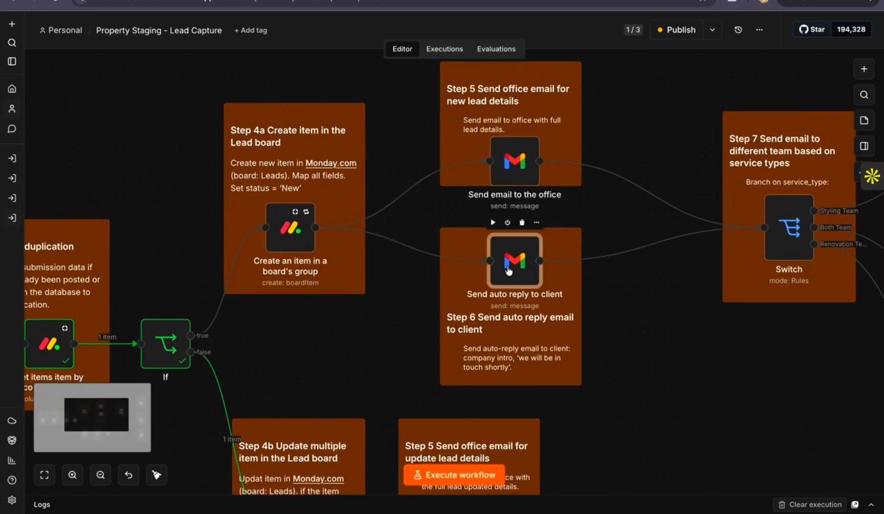
pyautogui.doubleClick(509, 267)
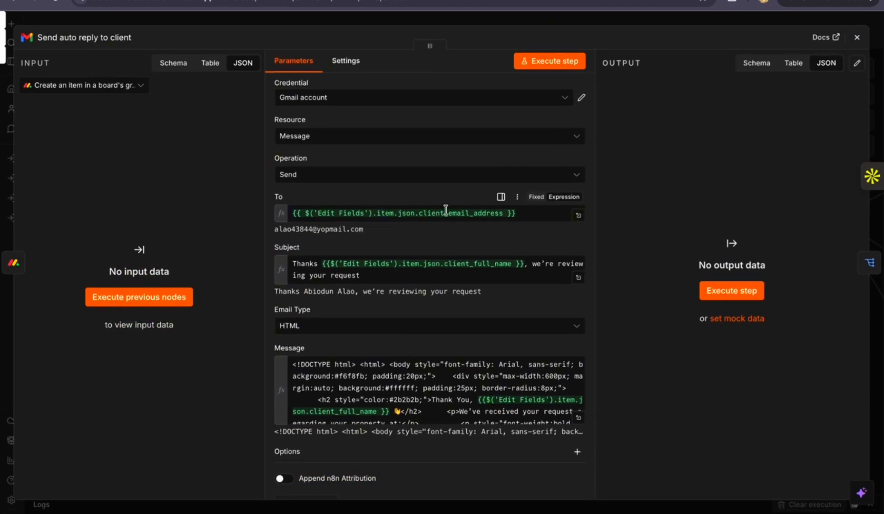
pyautogui.moveTo(522, 215); pyautogui.dragTo(289, 217)
pyautogui.click(857, 37)
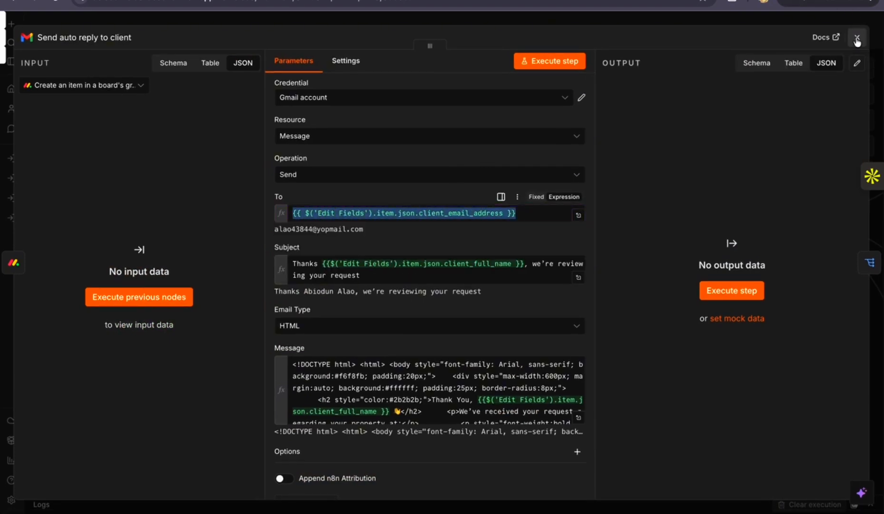
# Examine the Step 7 Switch node's branching by service type and its Option A route to the styling team email
pyautogui.hscroll(4, 697, 203)
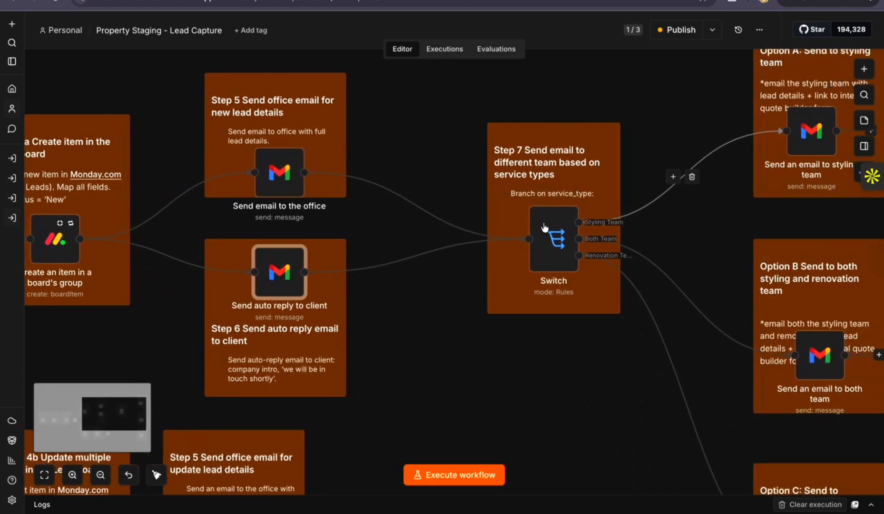
pyautogui.hscroll(2, 518, 173)
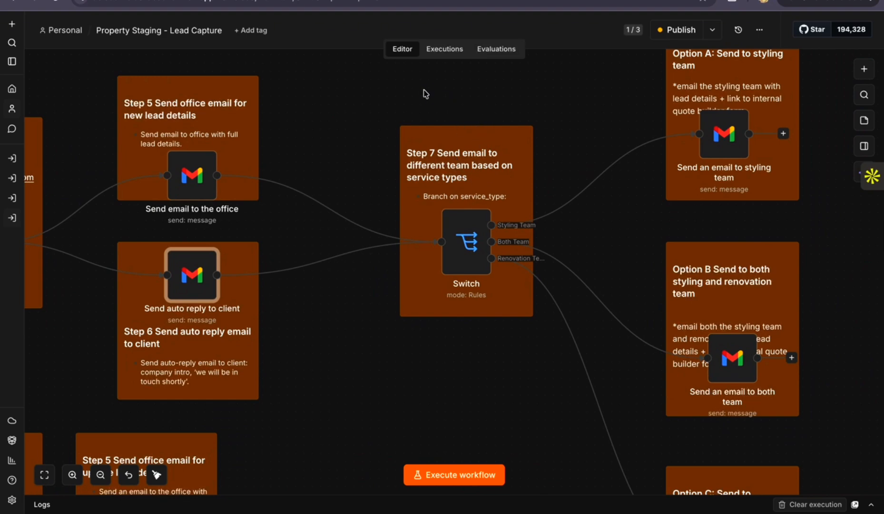
pyautogui.hscroll(2, 445, 211)
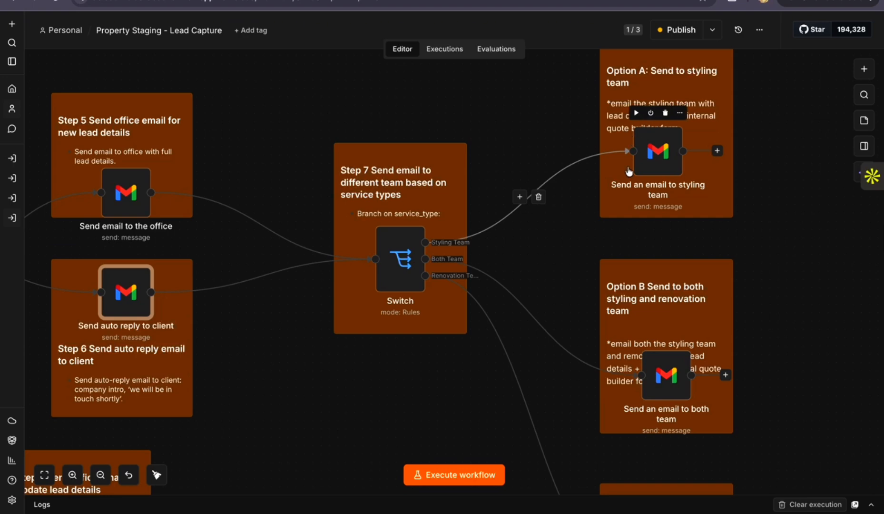
pyautogui.moveTo(670, 115)
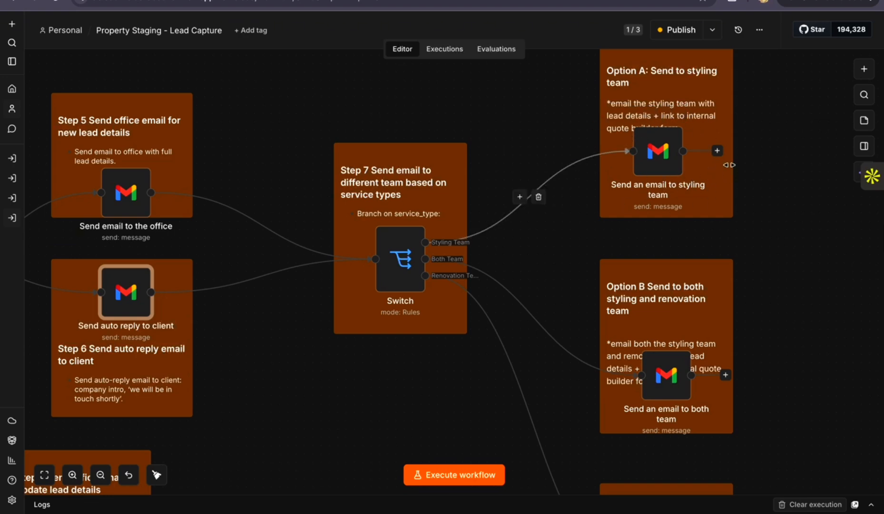
pyautogui.moveTo(667, 154)
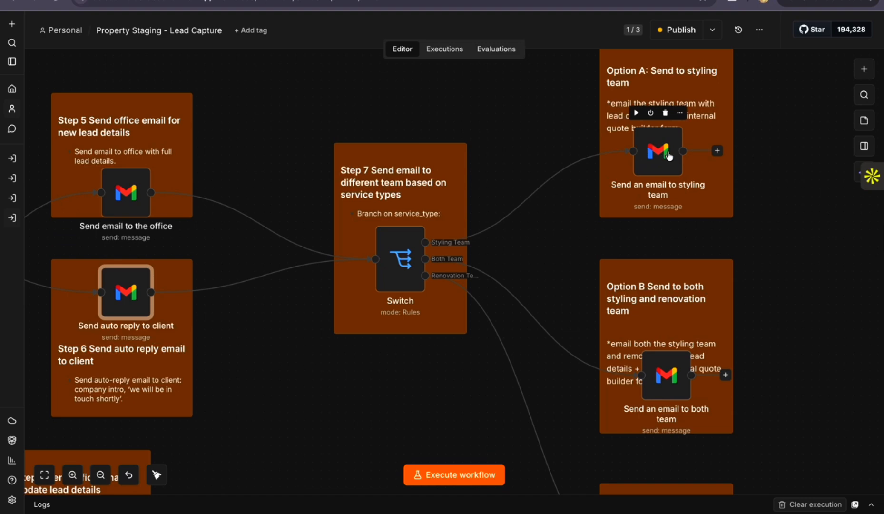
# Examine the Switch node's Option B route to both teams and its Option C route to the renovation team
pyautogui.scroll(-3, 655, 260)
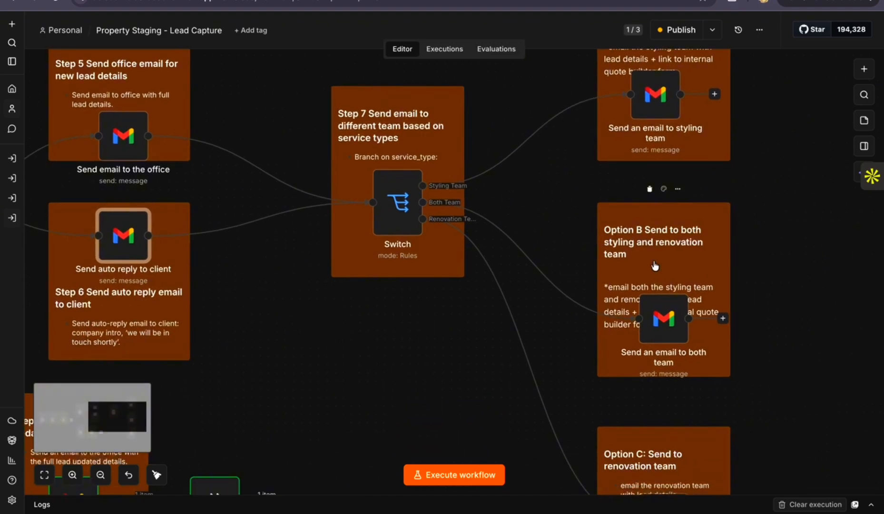
pyautogui.scroll(-2, 656, 266)
pyautogui.scroll(-1, 635, 284)
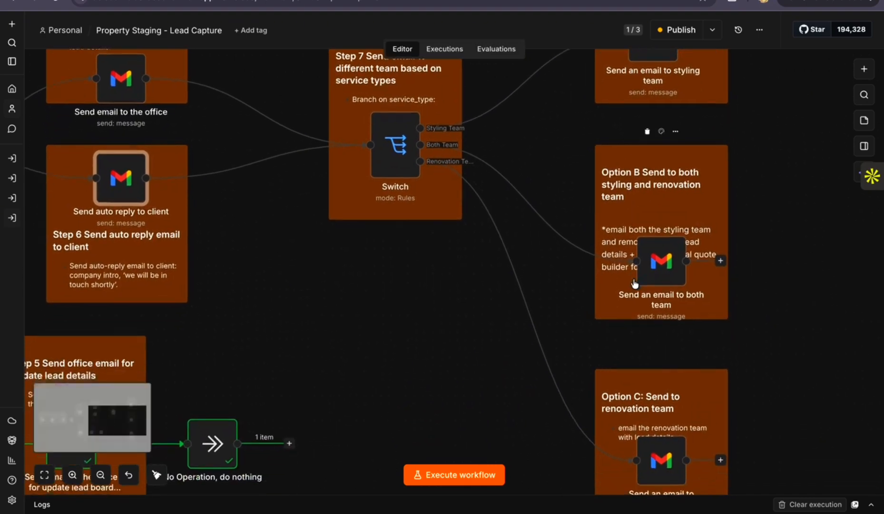
pyautogui.scroll(2, 443, 195)
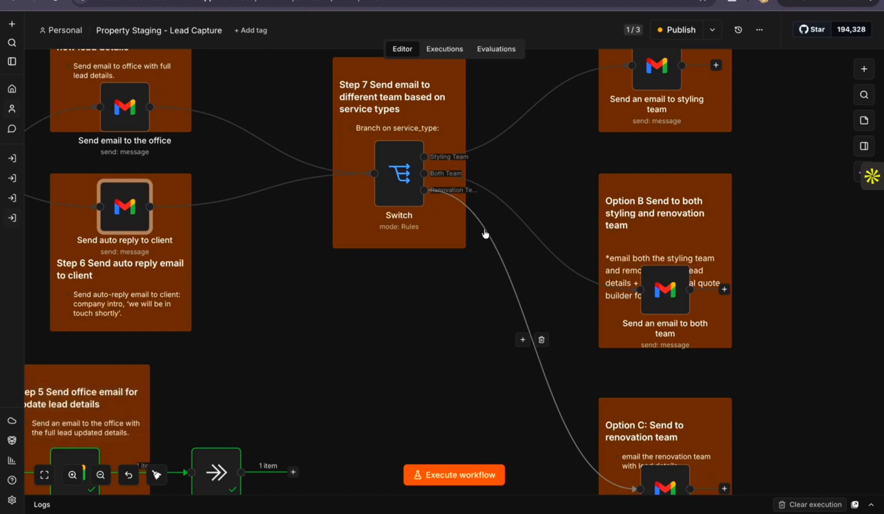
pyautogui.hscroll(1, 485, 234)
pyautogui.scroll(-2, 484, 227)
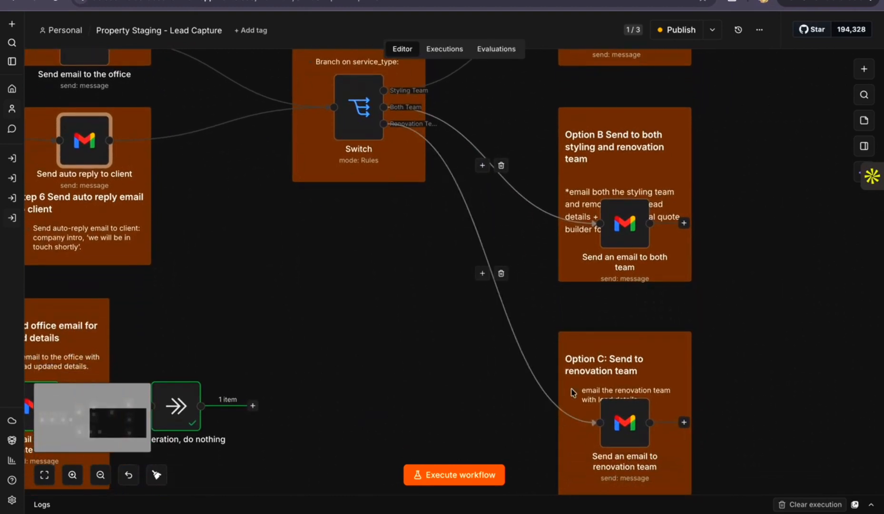
pyautogui.scroll(2, 618, 357)
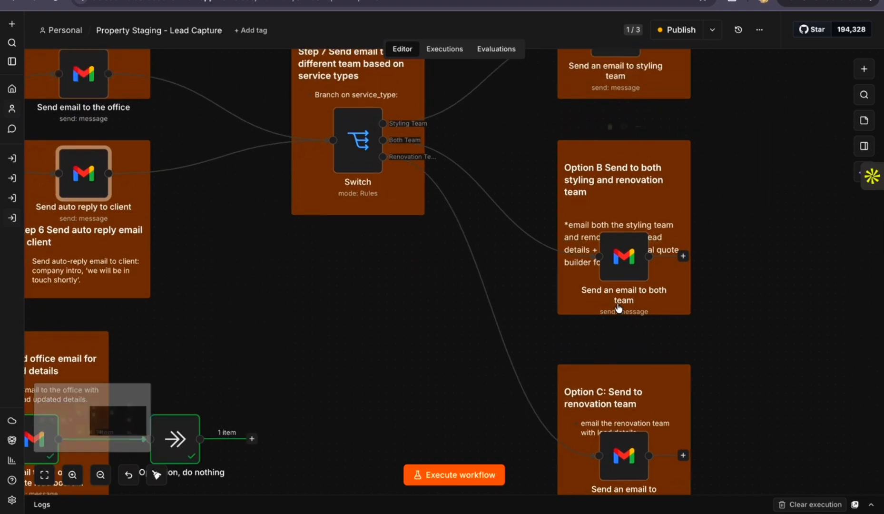
# Review all three service-type routes again, from the styling team email down to the renovation team email
pyautogui.scroll(2, 537, 193)
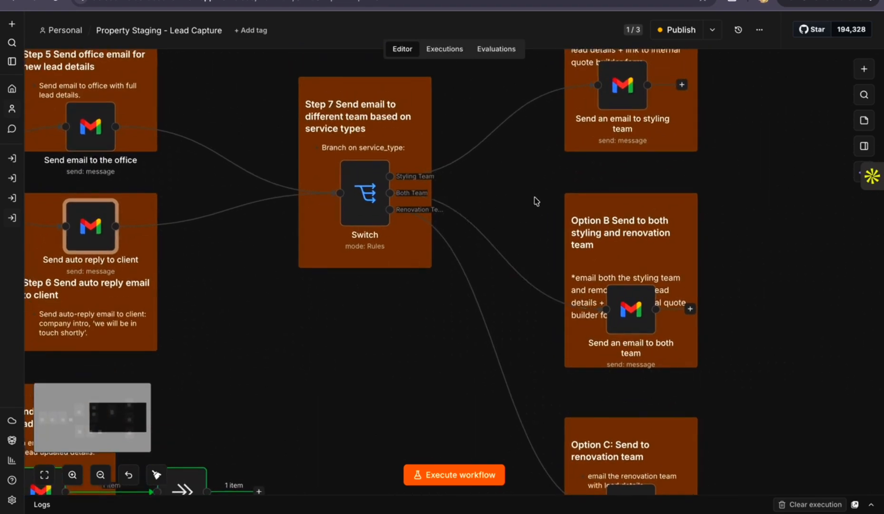
pyautogui.scroll(2, 536, 202)
pyautogui.scroll(1, 525, 204)
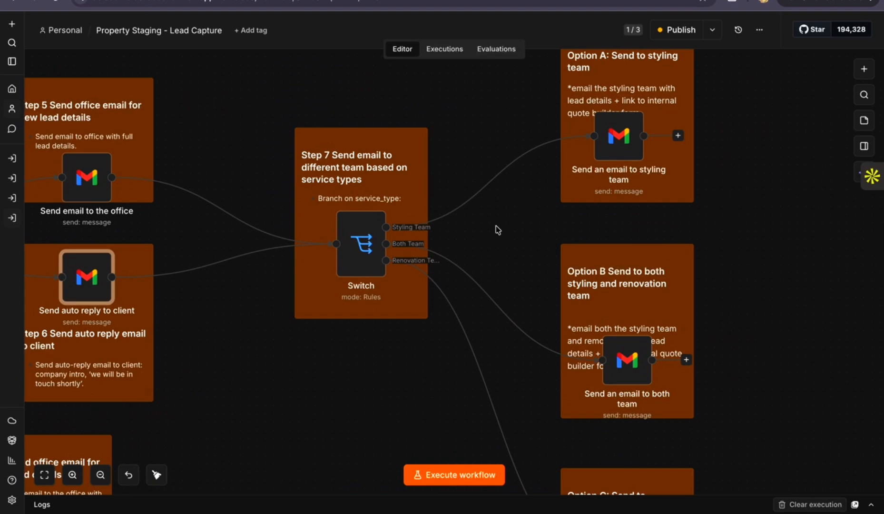
pyautogui.scroll(-2, 590, 319)
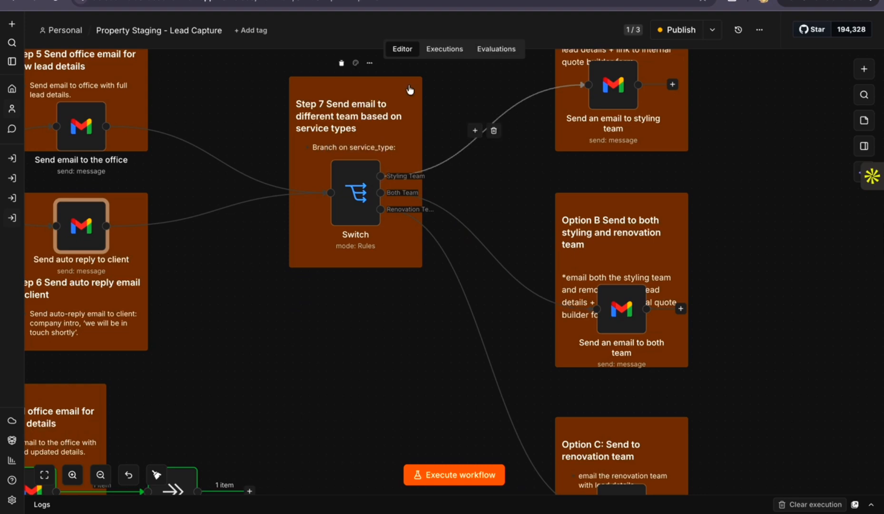
pyautogui.scroll(2, 536, 165)
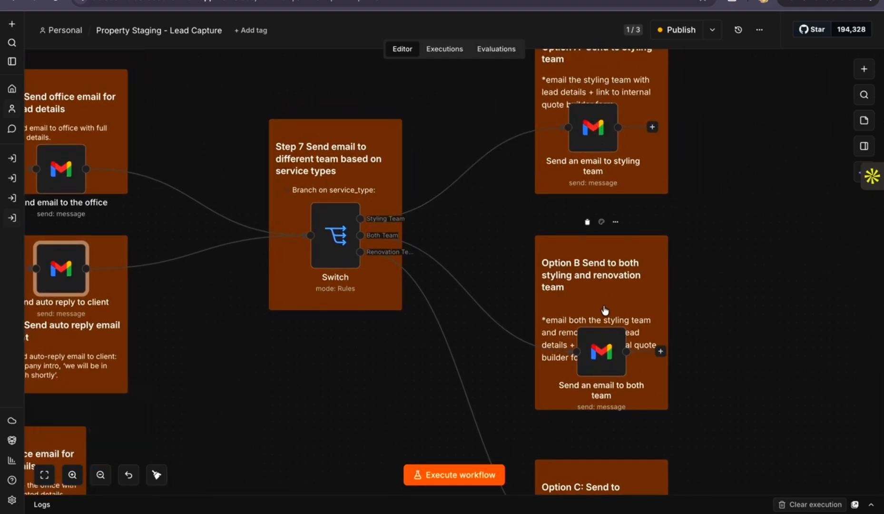
pyautogui.scroll(-2, 604, 307)
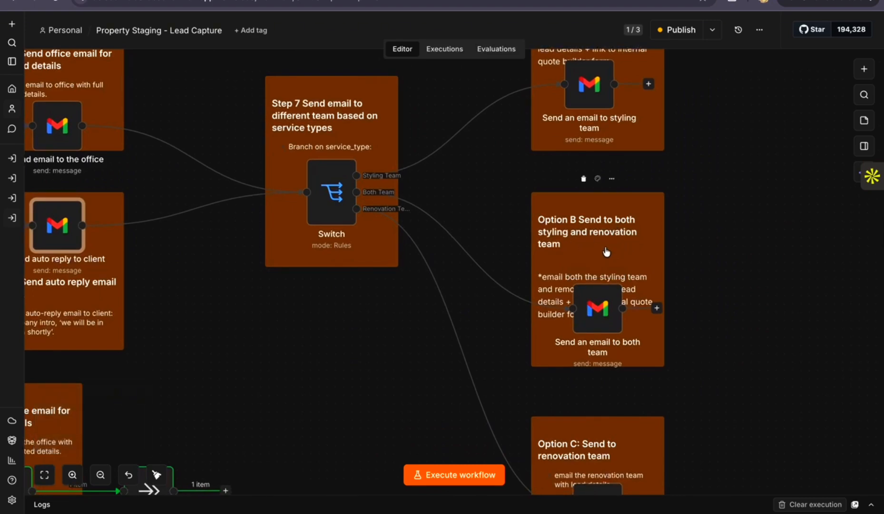
pyautogui.scroll(-3, 607, 252)
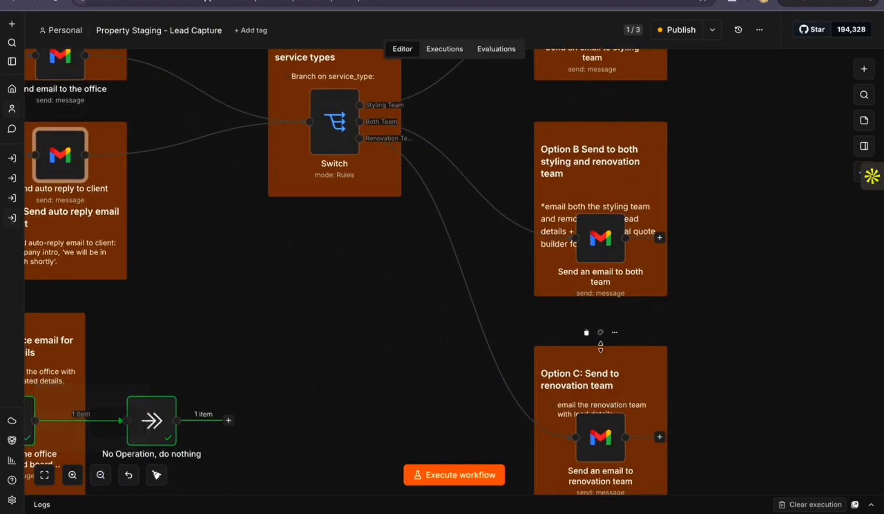
# Survey the whole Lead Capture workflow from the field setup and deduplication through the lead branches to the team emails
pyautogui.hscroll(-10, 602, 349)
pyautogui.scroll(1, 599, 356)
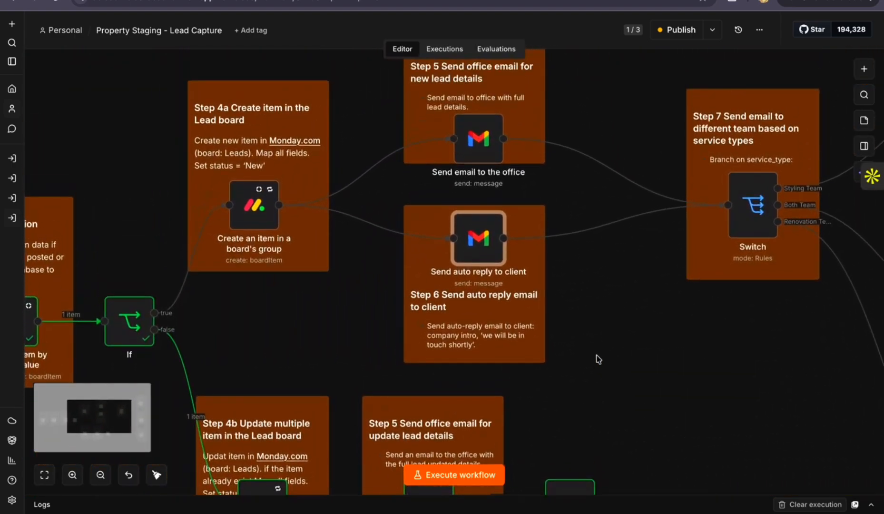
pyautogui.scroll(-2, 596, 361)
pyautogui.scroll(-2, 593, 364)
pyautogui.scroll(-2, 594, 366)
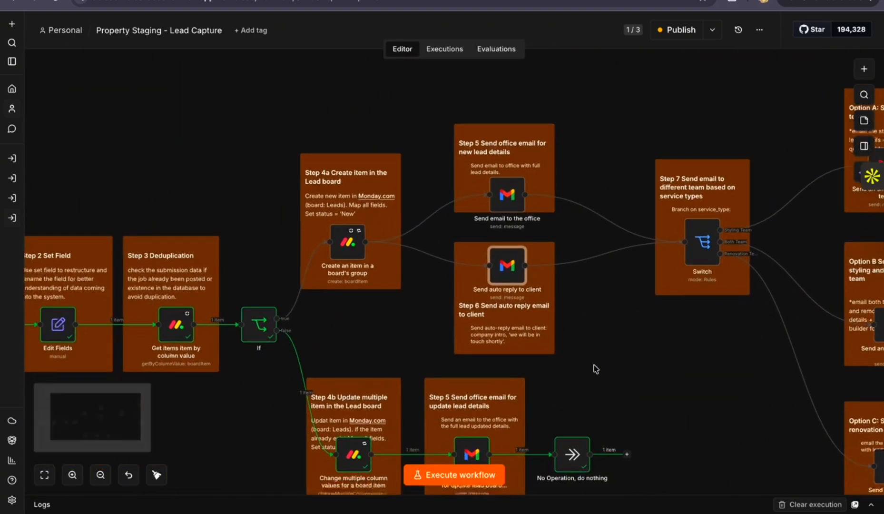
pyautogui.hscroll(2, 594, 365)
pyautogui.scroll(1, 593, 365)
pyautogui.hscroll(-4, 593, 366)
pyautogui.scroll(-1, 596, 369)
# Switch to the Property Staging for agents form in Tally and go back from its submissions to its insights
pyautogui.hscroll(-3, 596, 368)
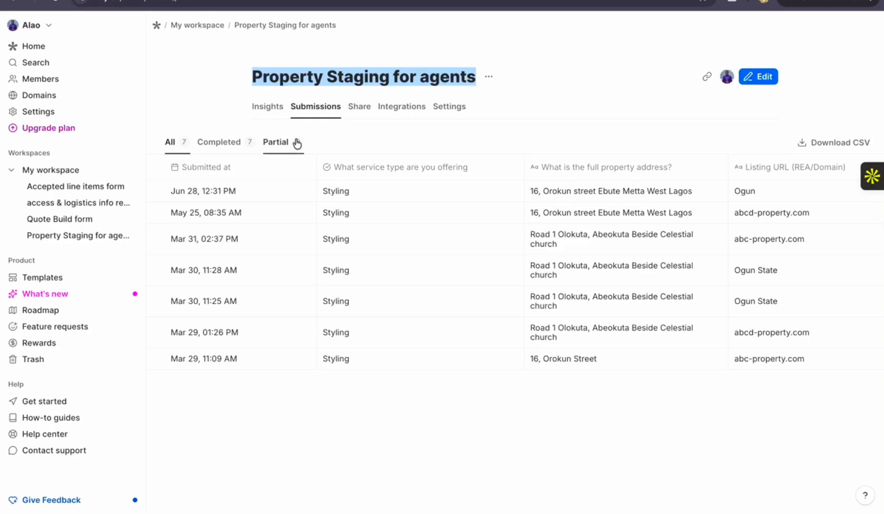
pyautogui.hscroll(-3, 71, 48)
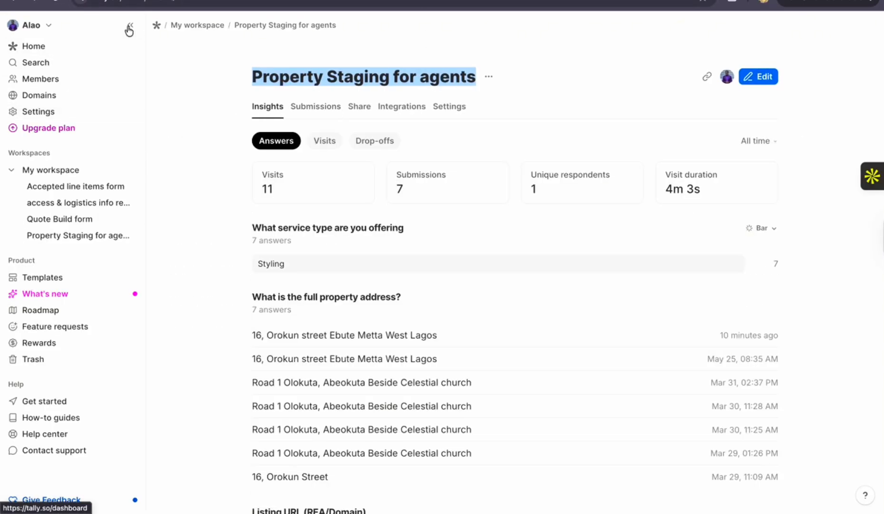
# Reopen the Property Staging for agents form from My workspace and copy its share link
pyautogui.click(196, 26)
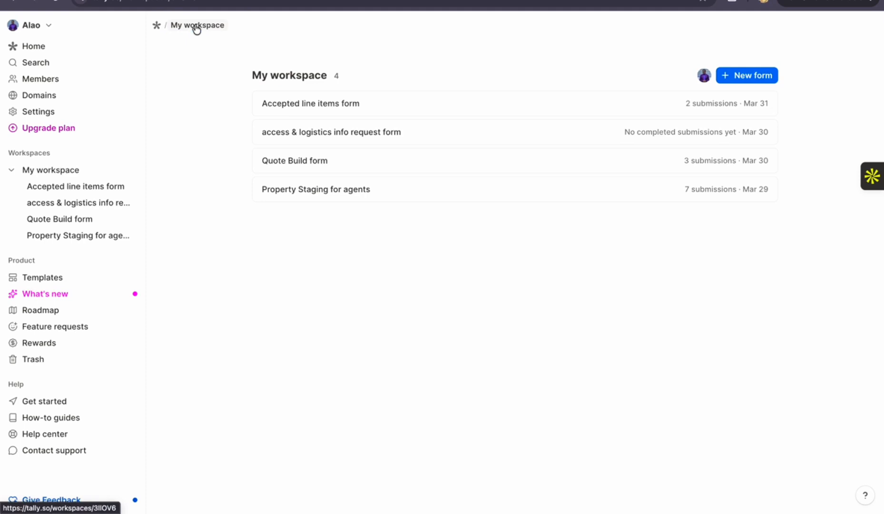
pyautogui.click(305, 190)
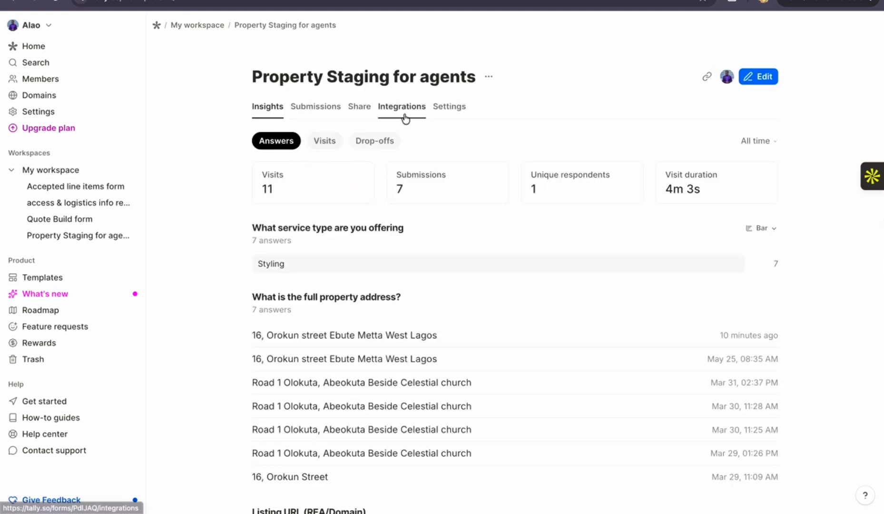
pyautogui.click(359, 108)
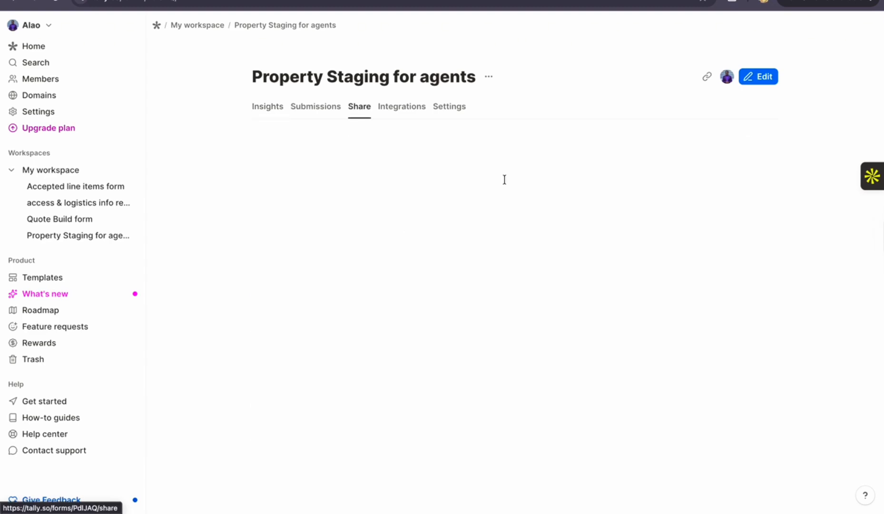
pyautogui.click(519, 203)
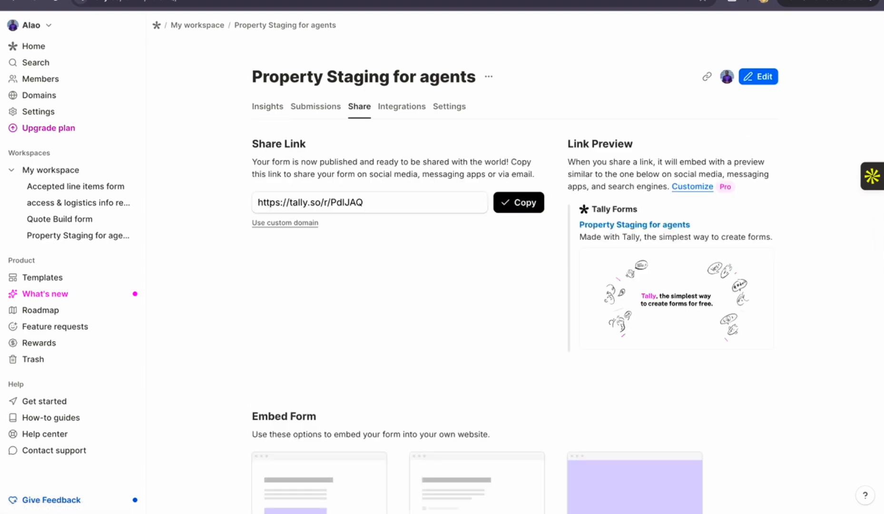
# Open the published Property Staging for agents form in a new browser tab using the copied share link
pyautogui.rightClick(433, 1)
pyautogui.click(454, 1)
pyautogui.press('super+t')
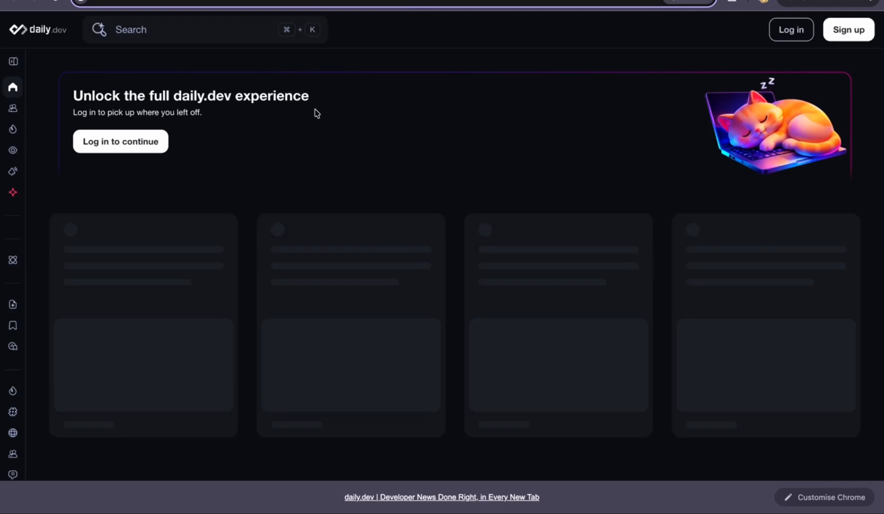
pyautogui.press('super+v')
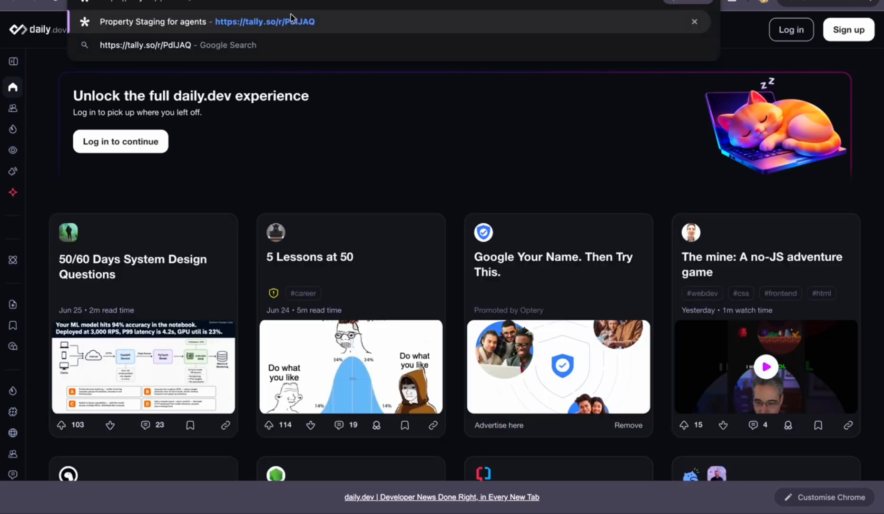
pyautogui.press('Return')
# Choose Styling as the service type, fill in the property address from saved details, and enter abc-property.com as the listing URL
pyautogui.scroll(-3, 361, 200)
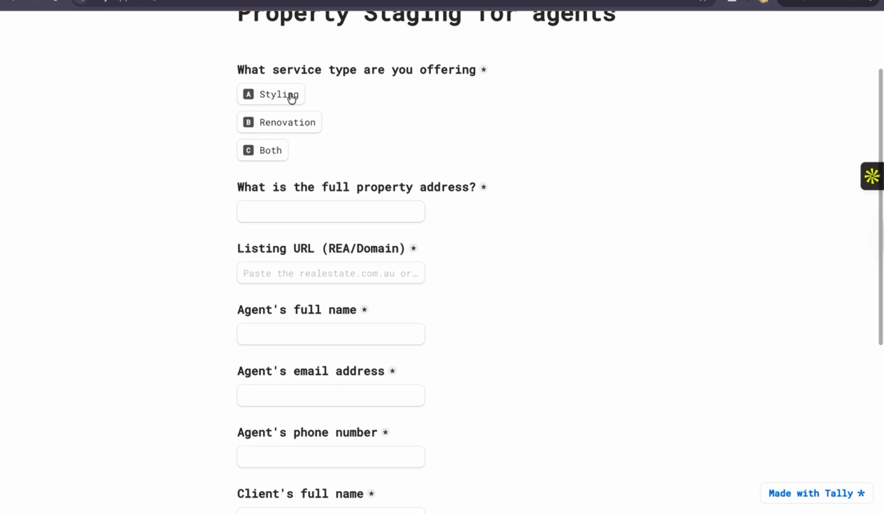
pyautogui.click(280, 99)
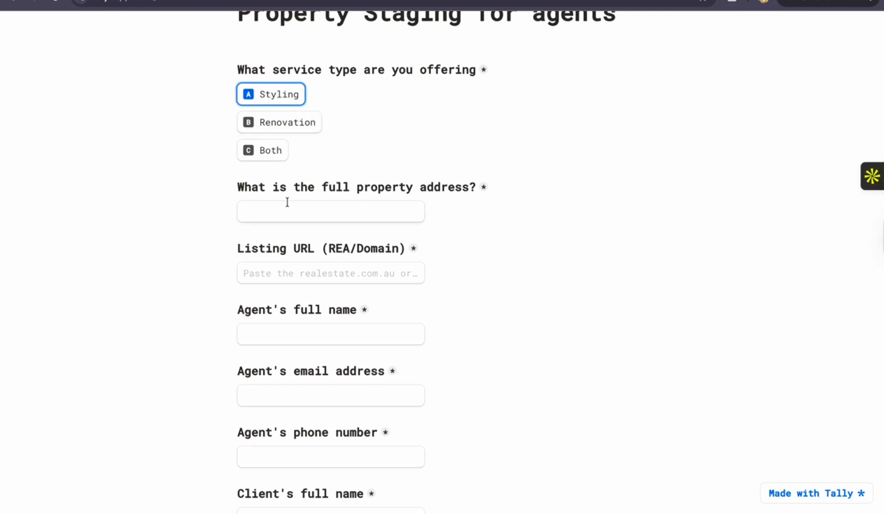
pyautogui.click(293, 215)
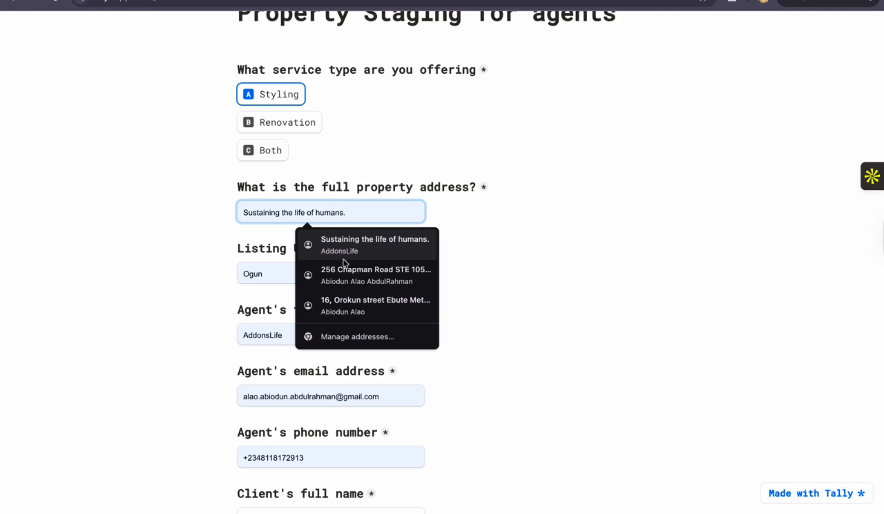
pyautogui.click(353, 304)
pyautogui.click(323, 270)
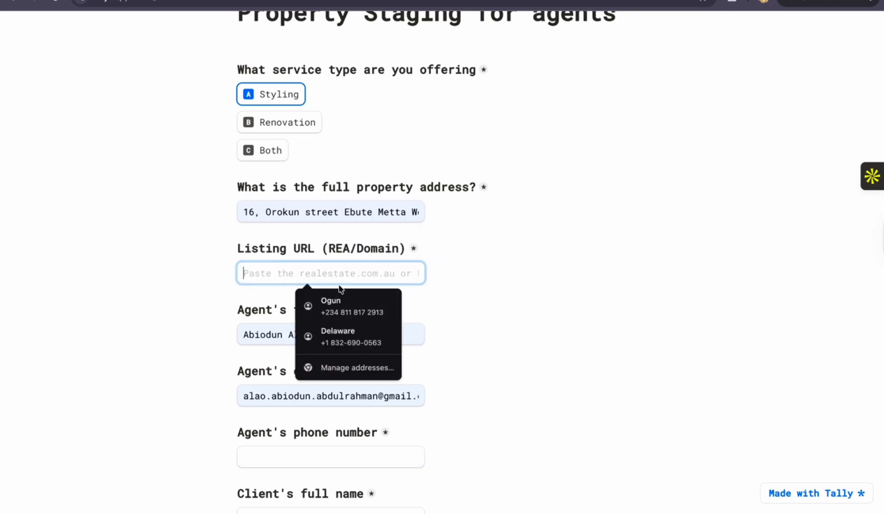
pyautogui.write('abc-property.com')
pyautogui.click(355, 303)
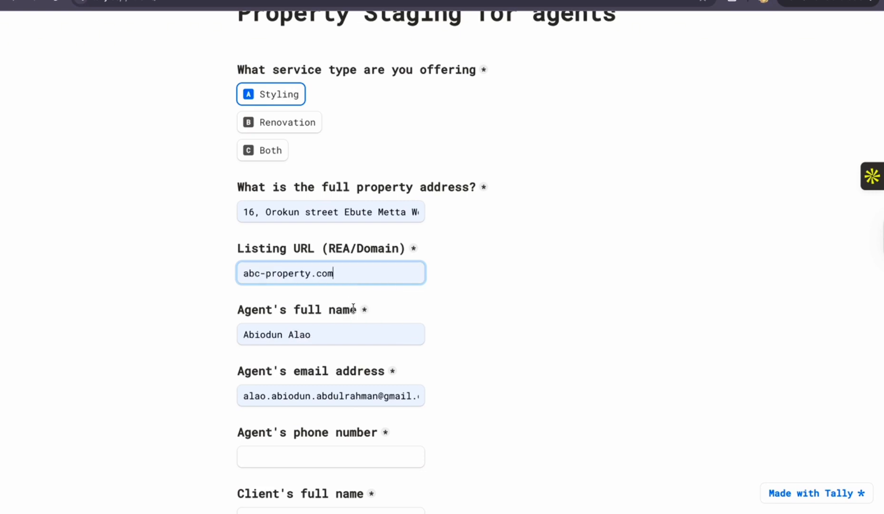
# Change the agent's email address to the yopmail domain and fill in the agent's phone number from saved details
pyautogui.scroll(-2, 361, 336)
pyautogui.scroll(-3, 339, 253)
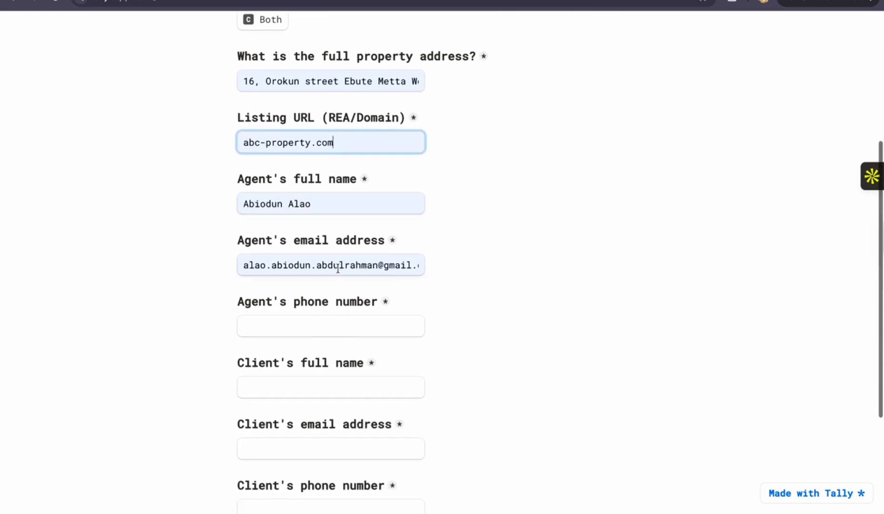
pyautogui.doubleClick(390, 265)
pyautogui.write('yop')
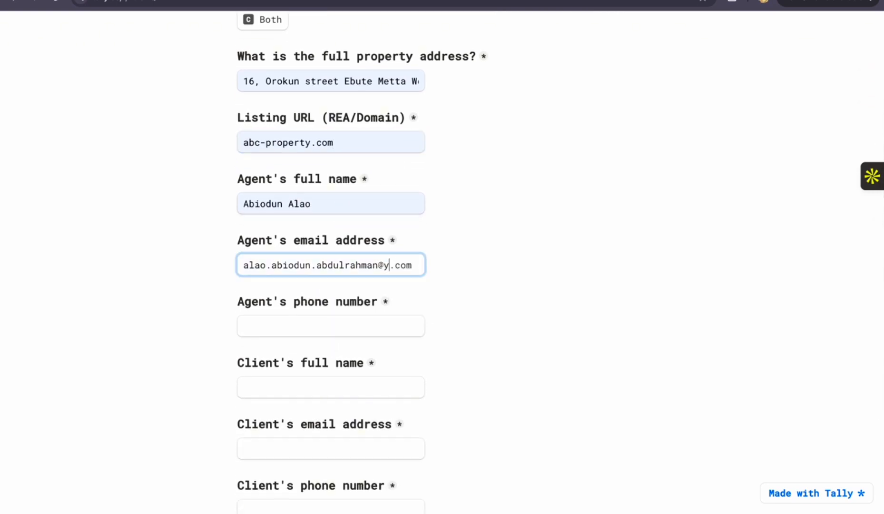
pyautogui.write('mail')
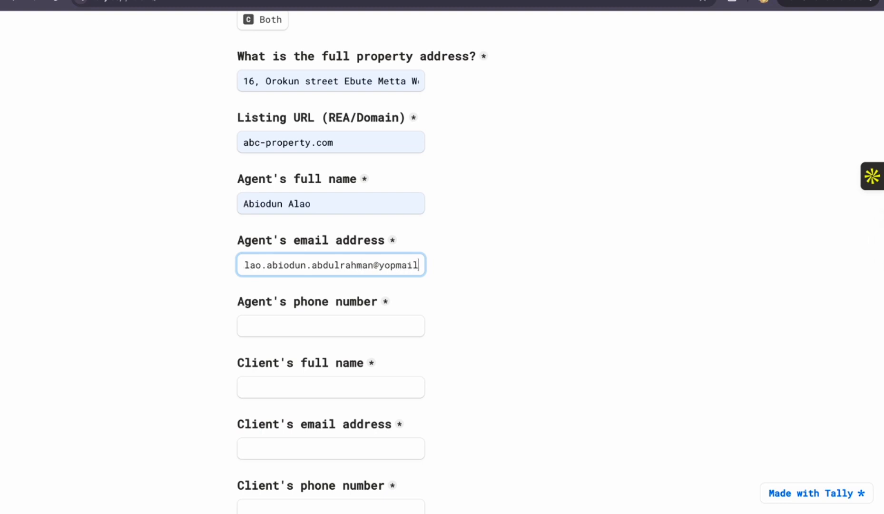
pyautogui.scroll(-1, 370, 273)
pyautogui.click(338, 305)
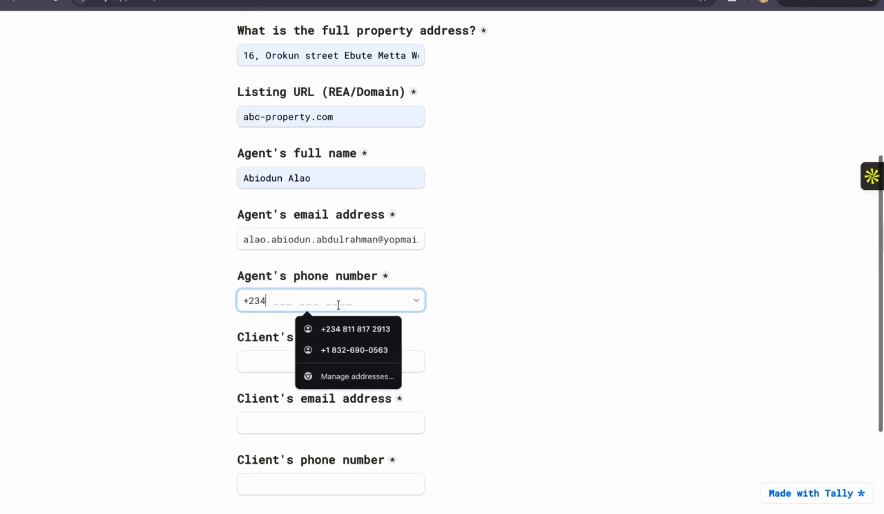
pyautogui.click(348, 329)
# Fill in the client's name, email and phone number from the saved AddonsLife profile
pyautogui.click(328, 353)
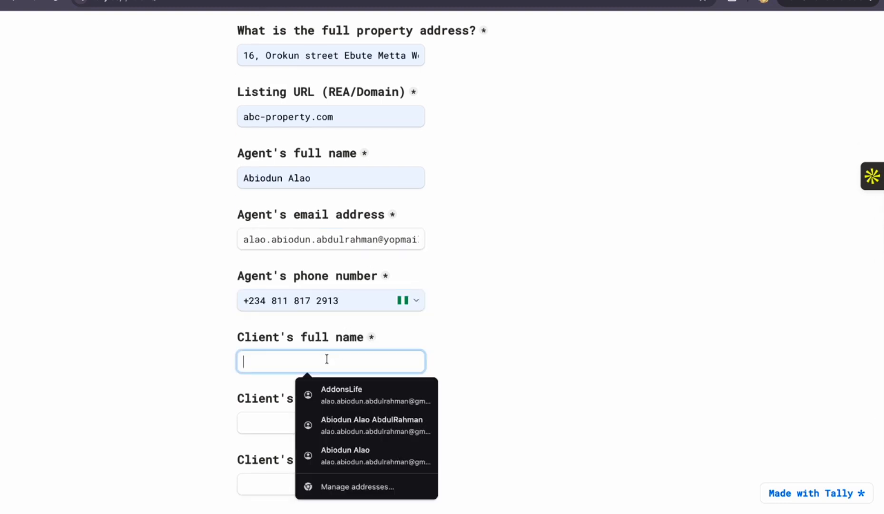
pyautogui.scroll(-1, 328, 352)
pyautogui.scroll(-2, 328, 352)
pyautogui.click(311, 303)
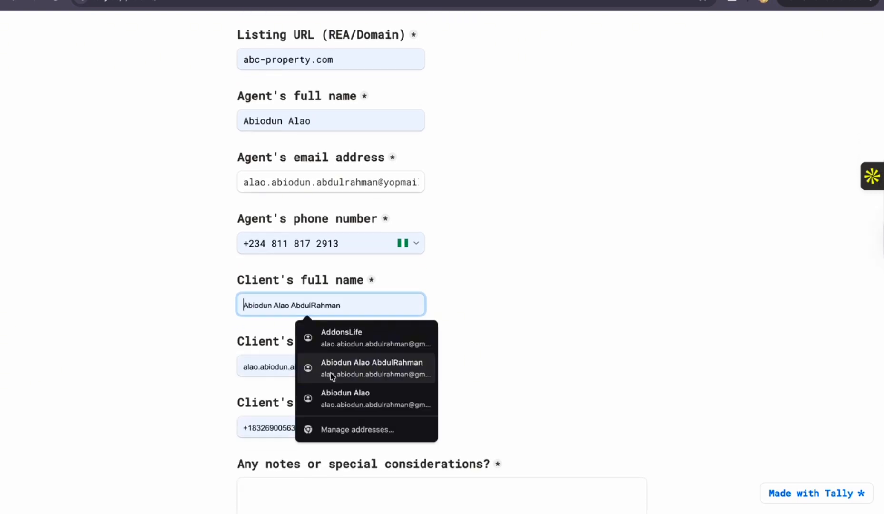
pyautogui.click(370, 336)
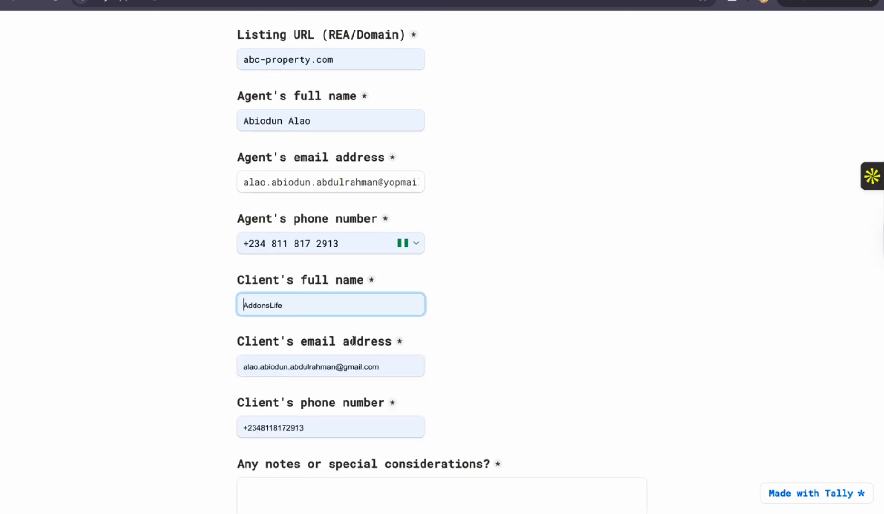
# Replace the client's email address with a different address on the yopmail domain
pyautogui.scroll(-3, 411, 306)
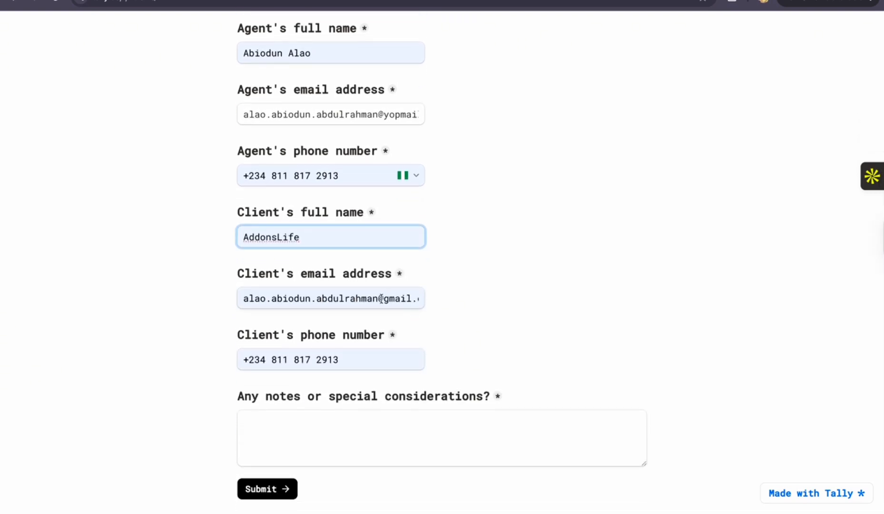
pyautogui.moveTo(379, 299); pyautogui.dragTo(237, 298)
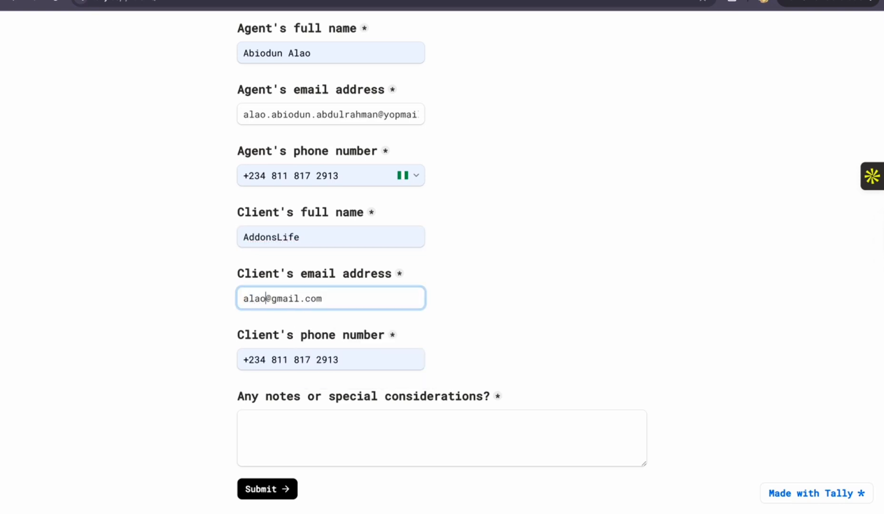
pyautogui.doubleClick(315, 298)
pyautogui.write('yopmail')
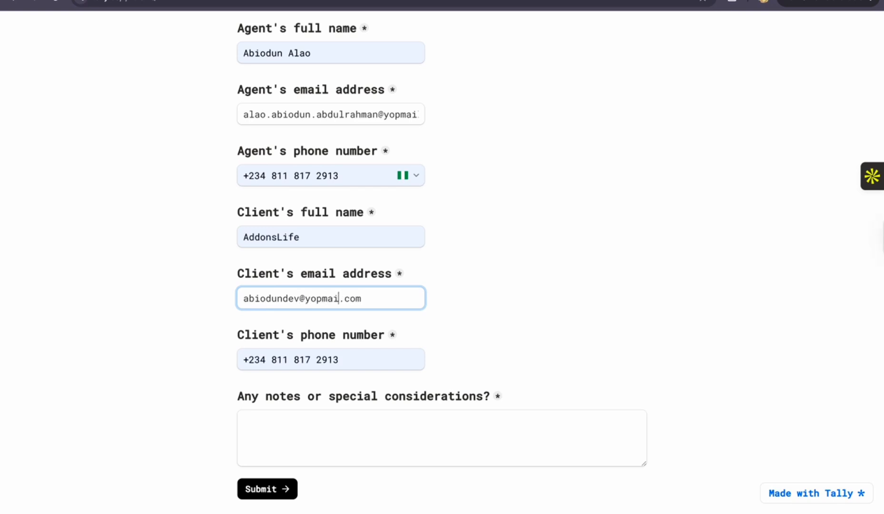
# Replace the client's phone number with a different Nigerian number
pyautogui.click(345, 358)
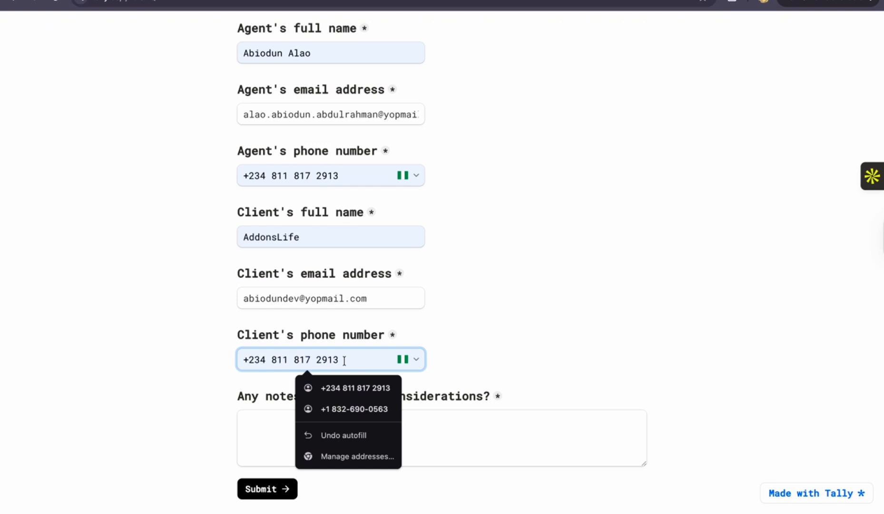
pyautogui.moveTo(344, 361); pyautogui.dragTo(273, 360)
pyautogui.press('BackSpace')
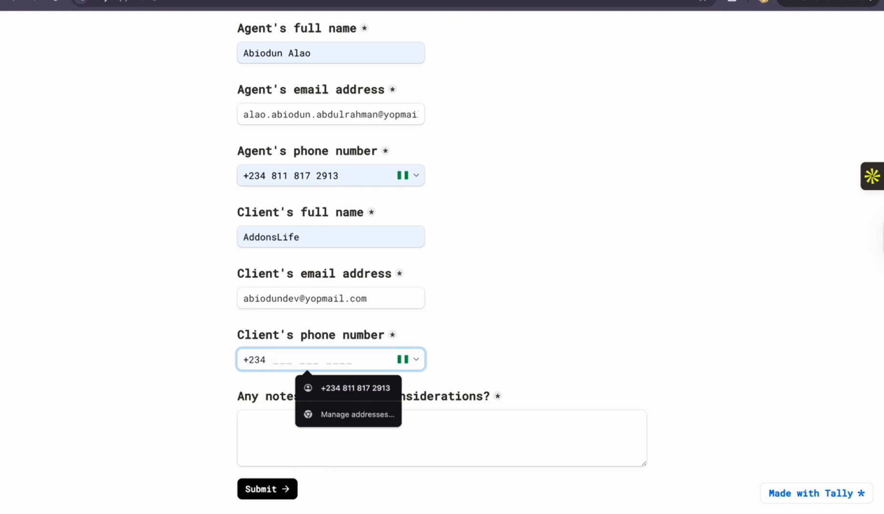
pyautogui.click(322, 388)
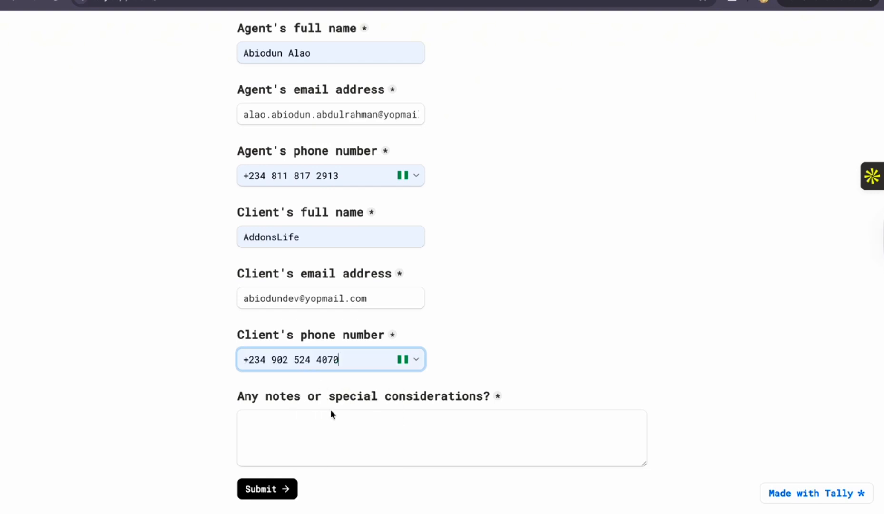
# Enter "pricing concious" as the notes or special considerations and review the completed form
pyautogui.click(328, 421)
pyautogui.write('pricing concious')
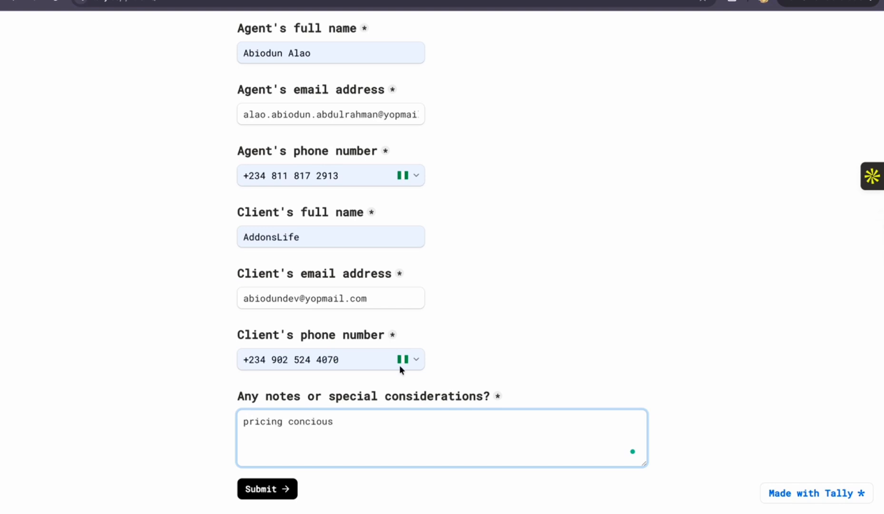
pyautogui.scroll(6, 428, 318)
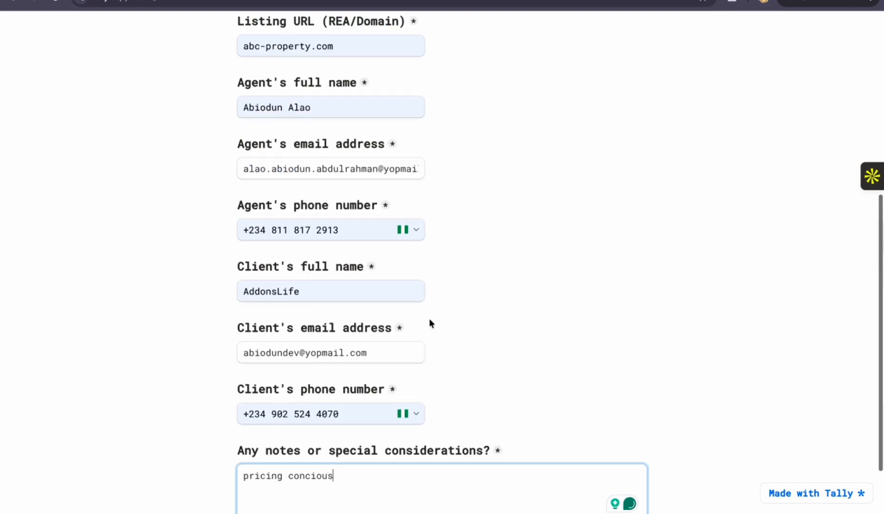
pyautogui.scroll(-3, 429, 319)
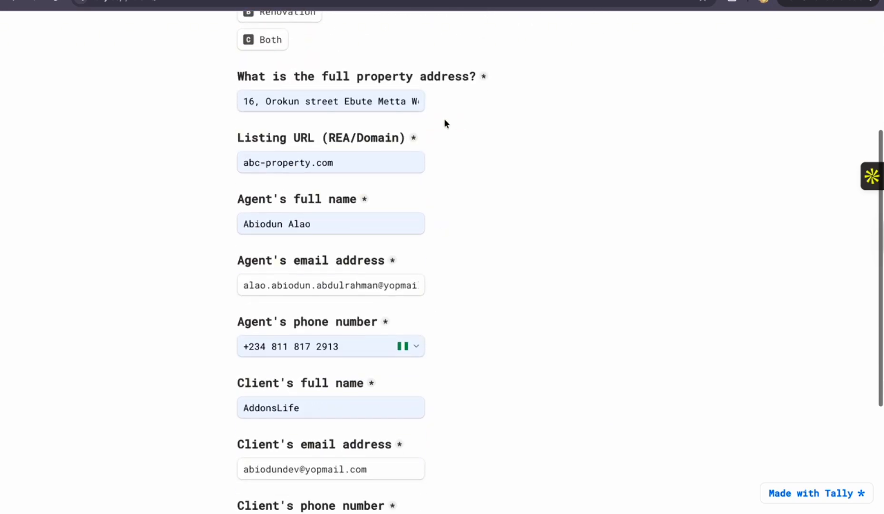
# Switch to the Property Staging - Lead Capture workflow in n8n and execute it so its Tally trigger listens for a submission
pyautogui.click(457, 1)
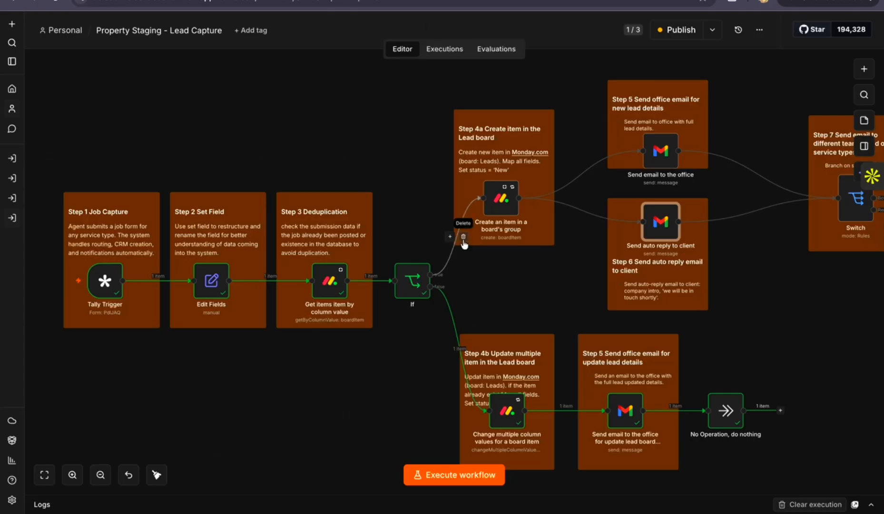
pyautogui.hscroll(4, 445, 322)
pyautogui.hscroll(-2, 447, 325)
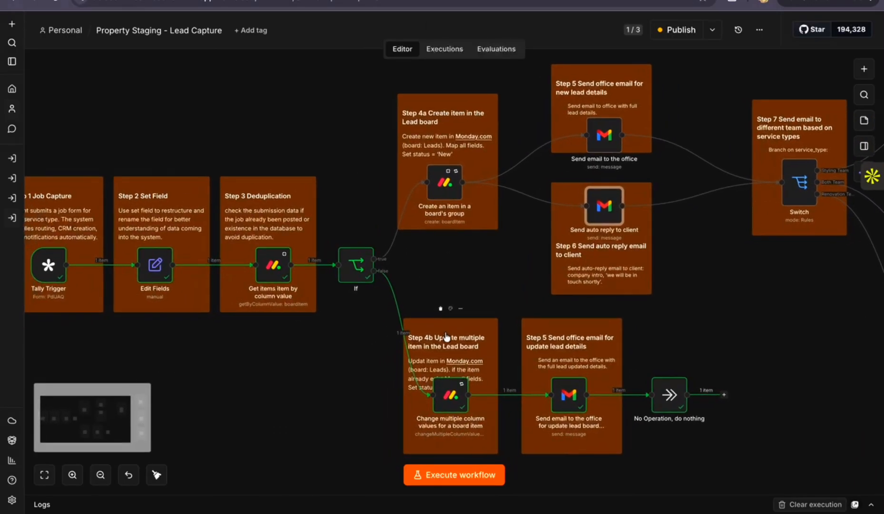
pyautogui.click(458, 479)
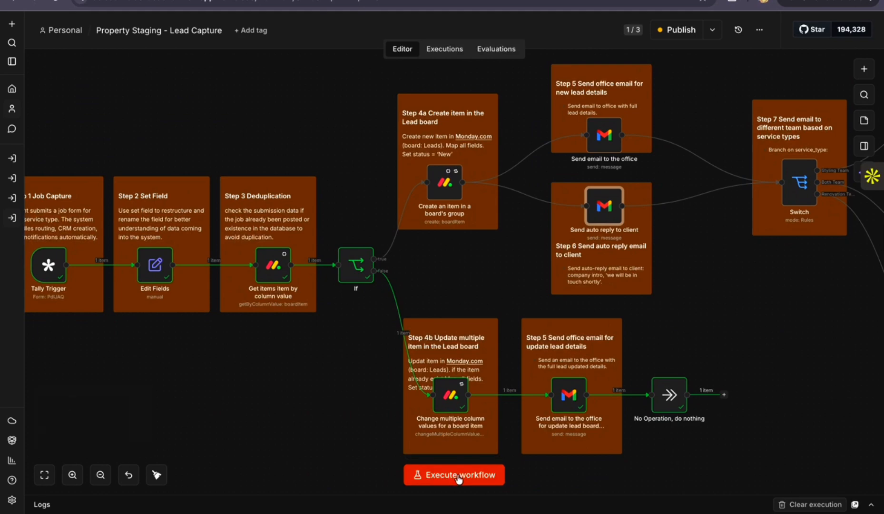
pyautogui.hscroll(-2, 457, 242)
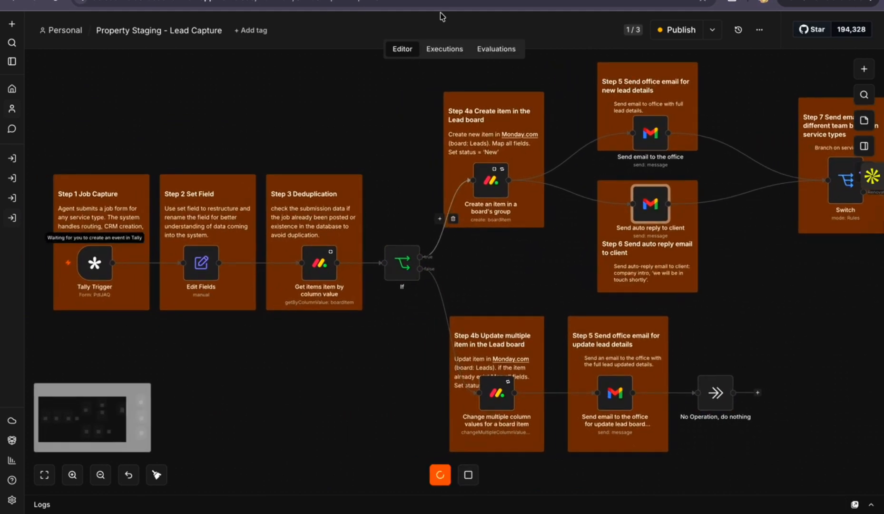
# Switch to the Leads board in monday CRM and delete the existing lead from the Agent form submissions group
pyautogui.click(516, 0)
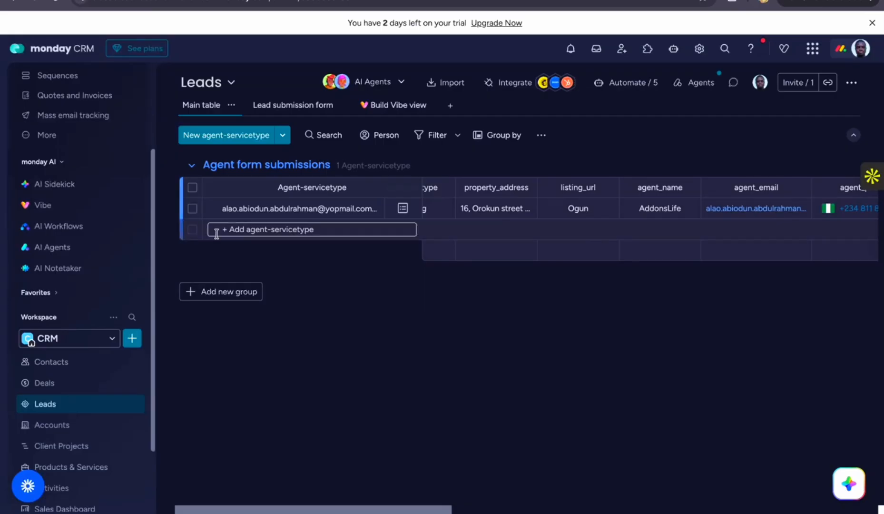
pyautogui.click(192, 209)
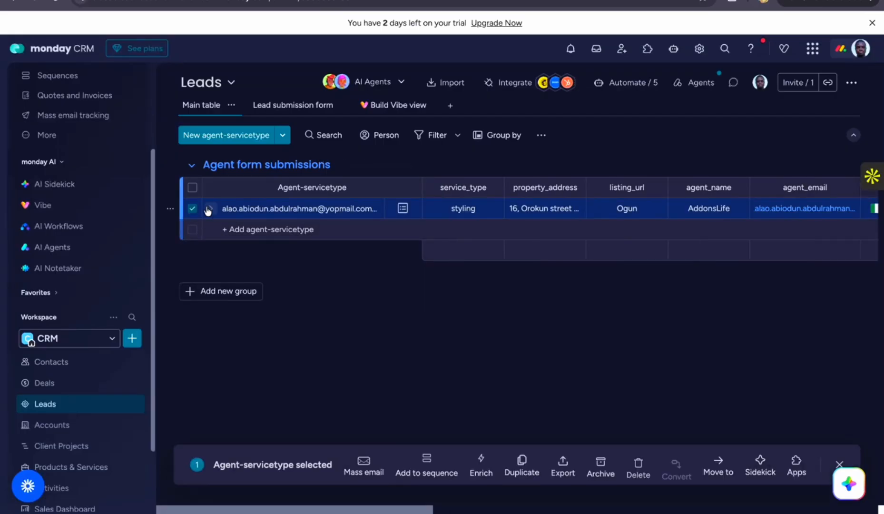
pyautogui.click(636, 459)
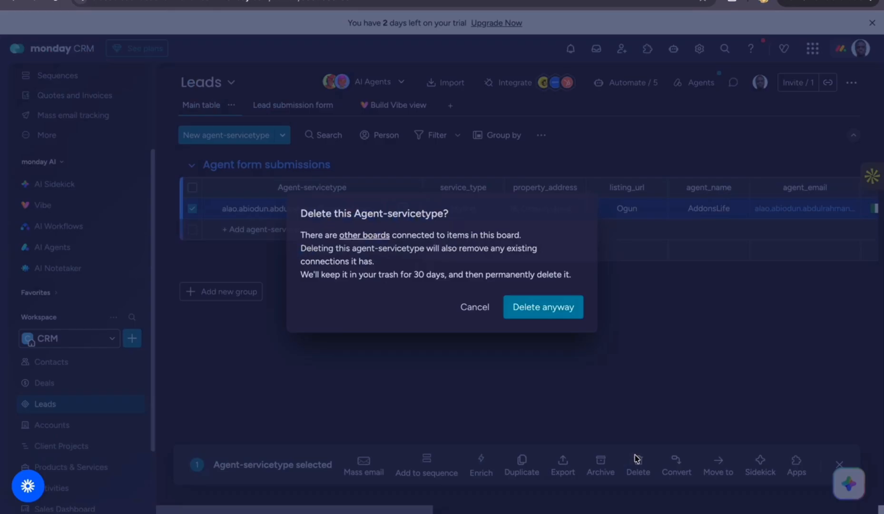
pyautogui.click(545, 309)
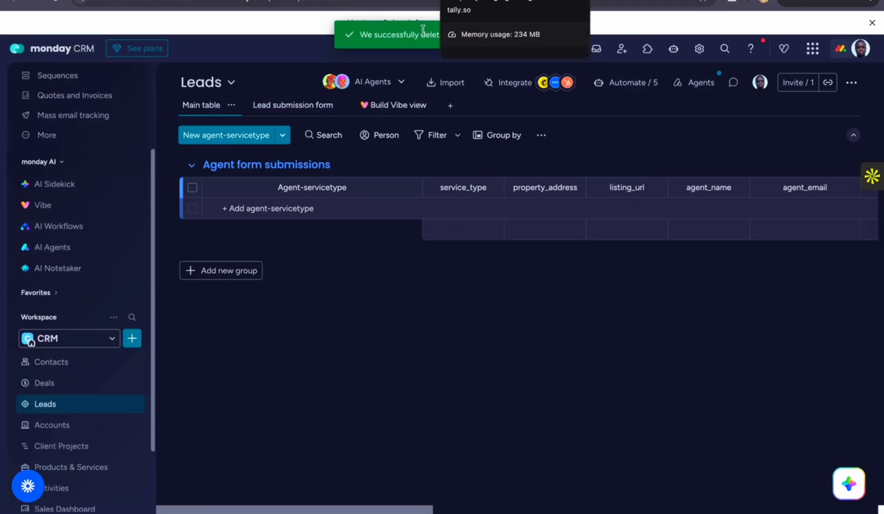
# Switch back to the Tally form and review the filled-in property, agent and client fields, including the agent's full email address
pyautogui.click(471, 0)
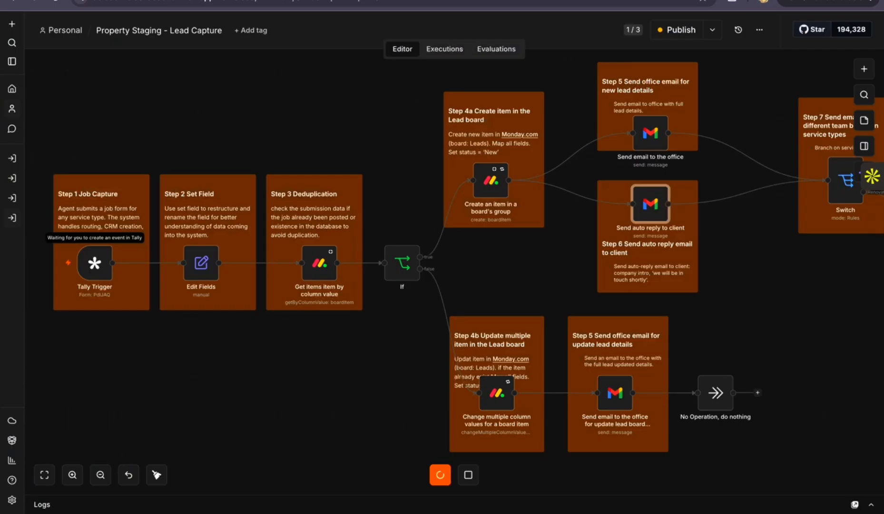
pyautogui.hotkey('ctrl', 'Tab')
pyautogui.click(471, 0)
pyautogui.hotkey('ctrl', 'Tab')
pyautogui.scroll(5, 315, 350)
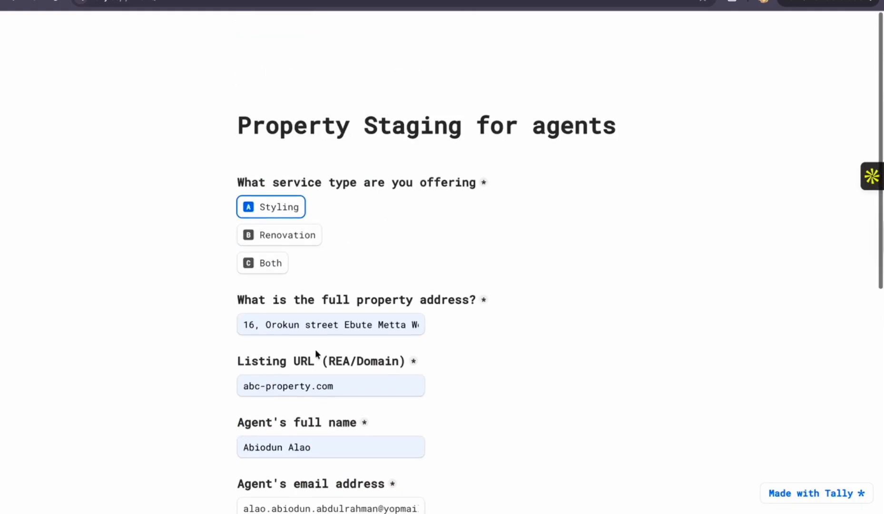
pyautogui.scroll(-6, 315, 350)
pyautogui.scroll(-2, 315, 350)
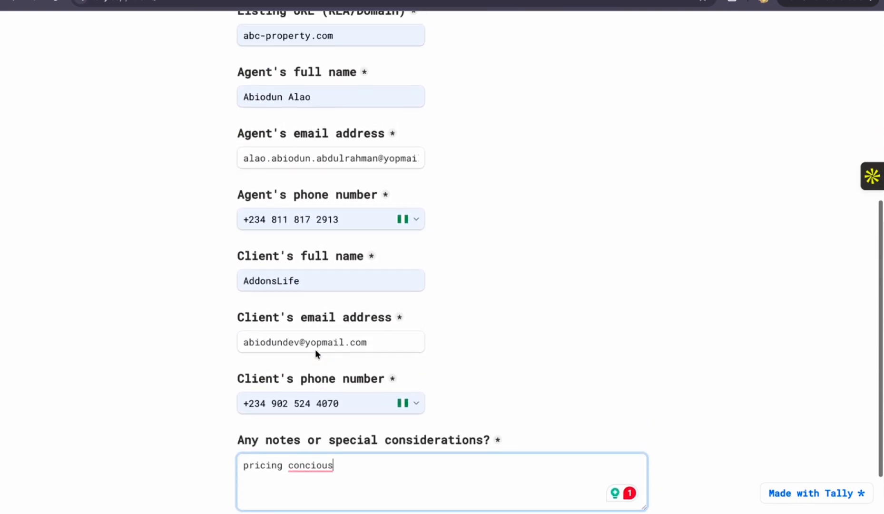
pyautogui.click(370, 164)
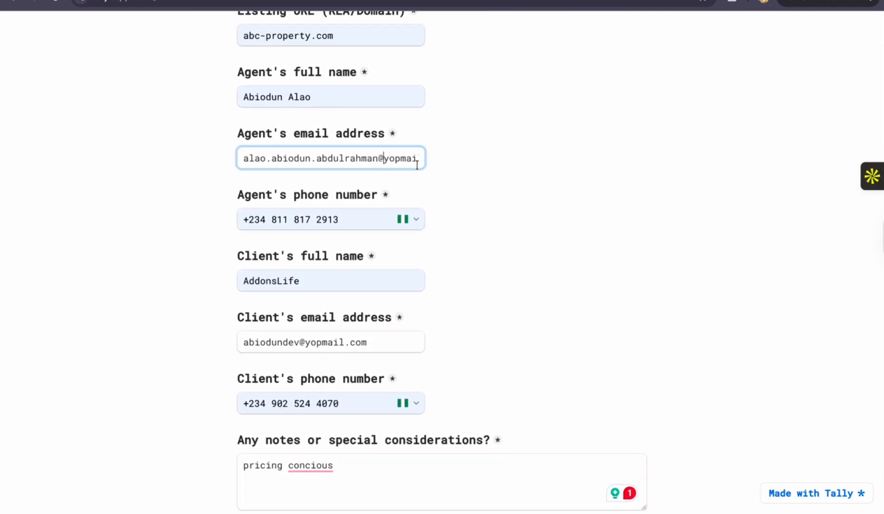
pyautogui.hscroll(1, 398, 158)
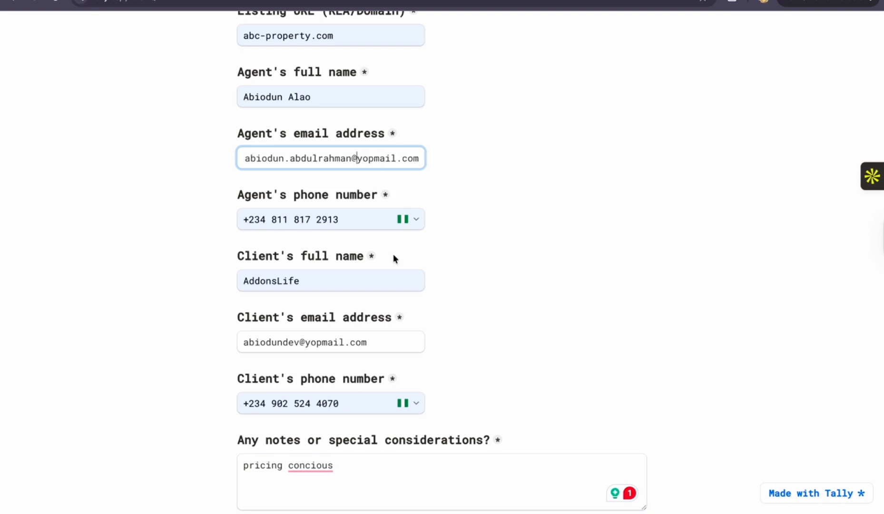
pyautogui.scroll(-2, 393, 259)
# Correct the notes to "pricing conscious", check the client's email address and submit the form
pyautogui.moveTo(314, 417)
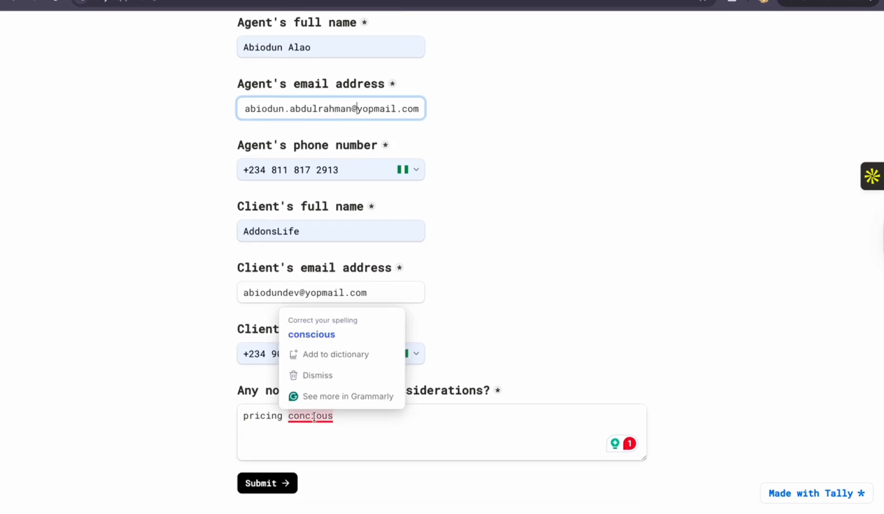
pyautogui.click(309, 337)
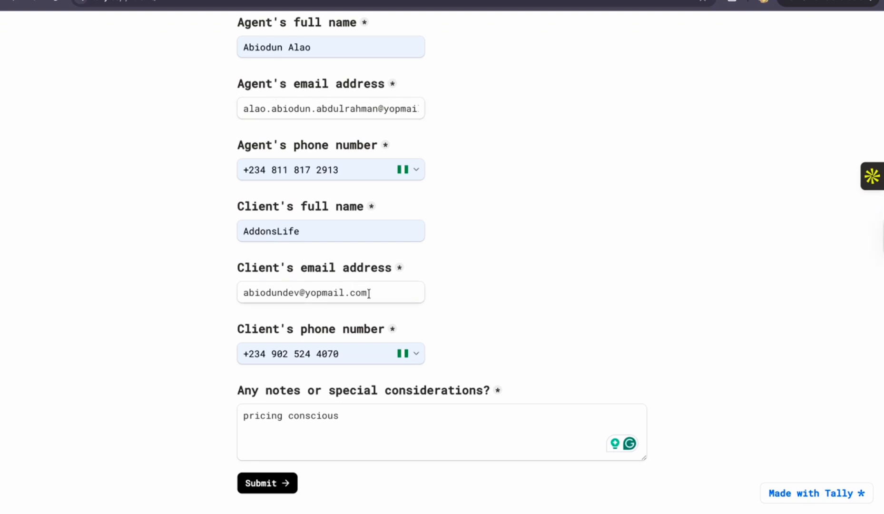
pyautogui.moveTo(369, 293); pyautogui.dragTo(244, 292)
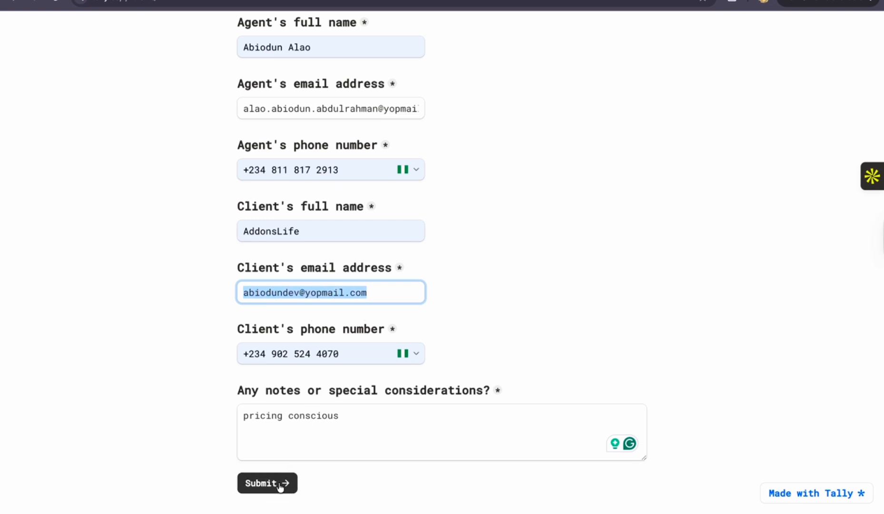
pyautogui.click(267, 483)
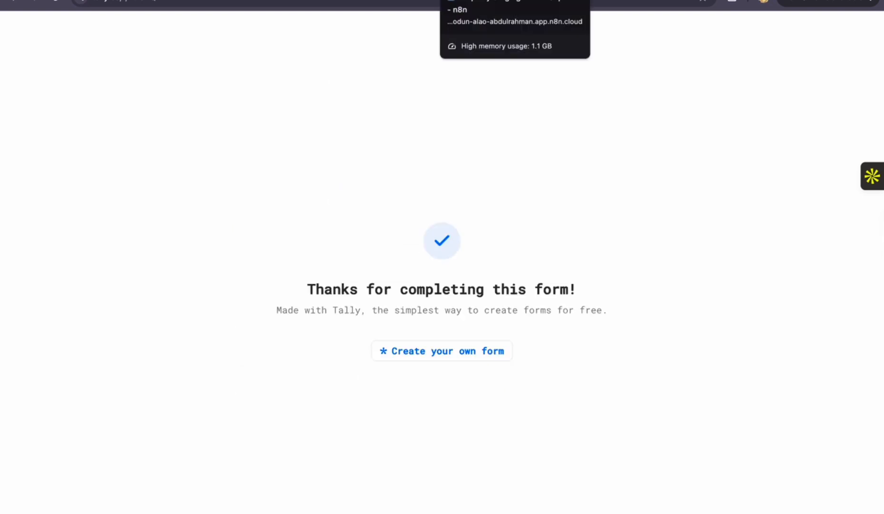
# Switch to the Property Staging - Lead Capture workflow in n8n and watch the submission run through its nodes
pyautogui.click(471, 0)
pyautogui.hscroll(3, 454, 228)
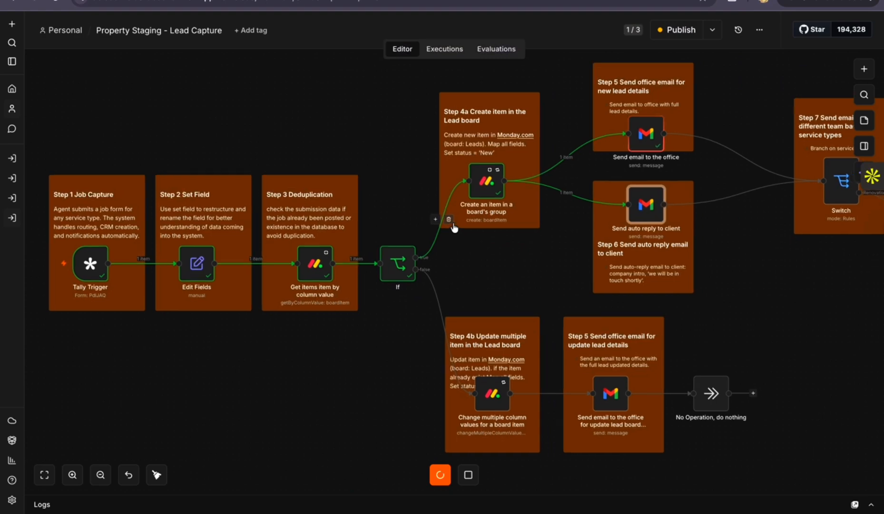
pyautogui.scroll(1, 454, 228)
pyautogui.hscroll(-3, 454, 228)
pyautogui.hscroll(-1, 454, 228)
pyautogui.scroll(-1, 454, 229)
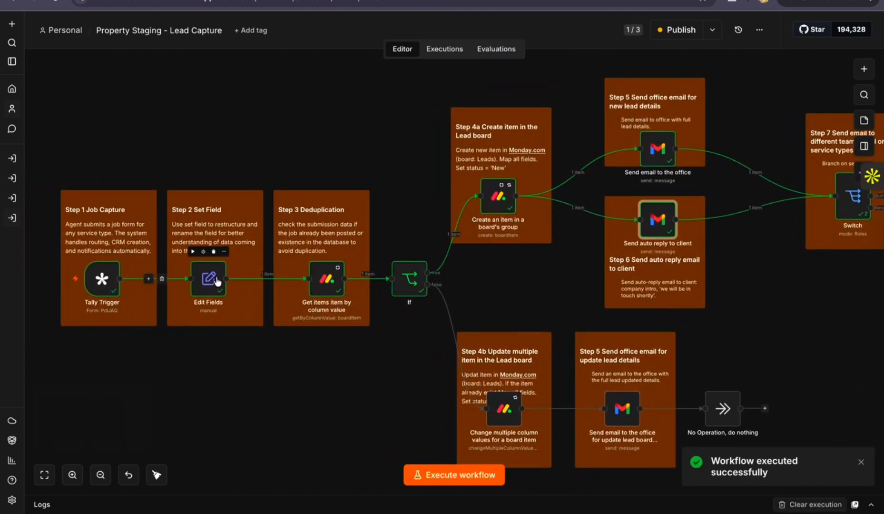
# Inspect the Get items item by column value node's data, then follow the executed branch through the email nodes to the Switch
pyautogui.hscroll(2, 245, 282)
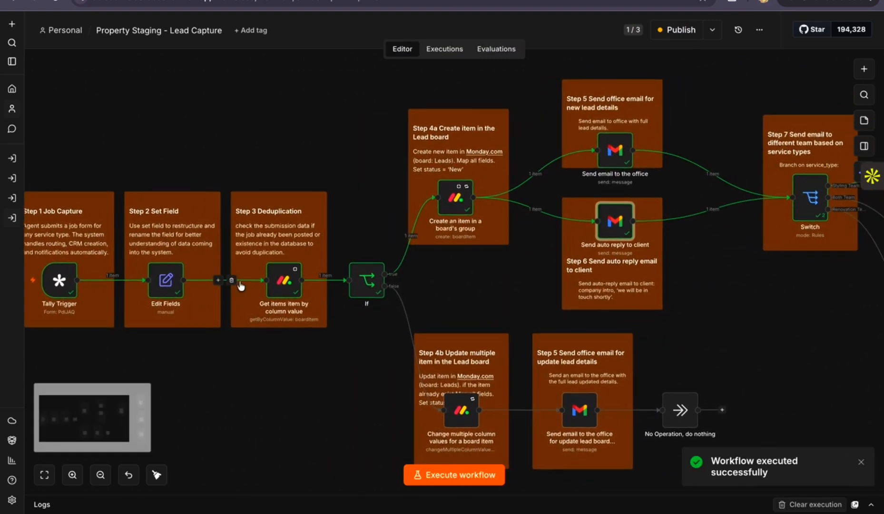
pyautogui.click(285, 285)
pyautogui.press('Return')
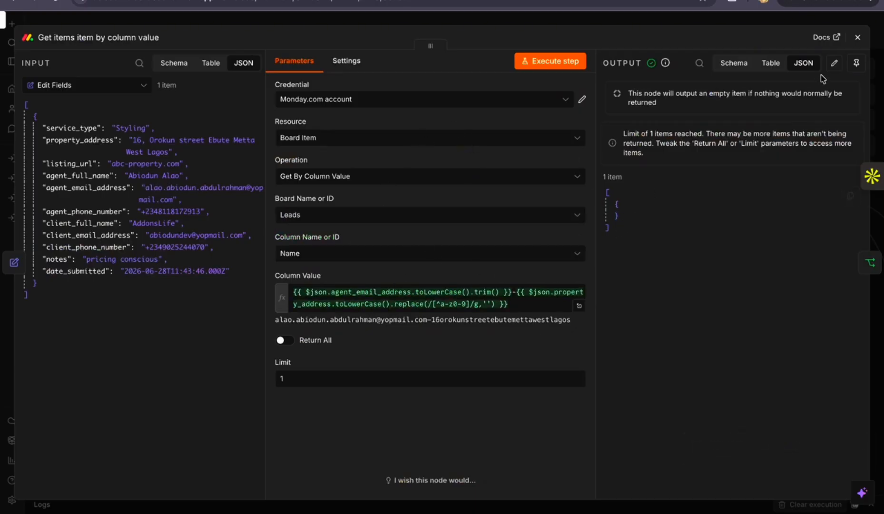
pyautogui.click(858, 37)
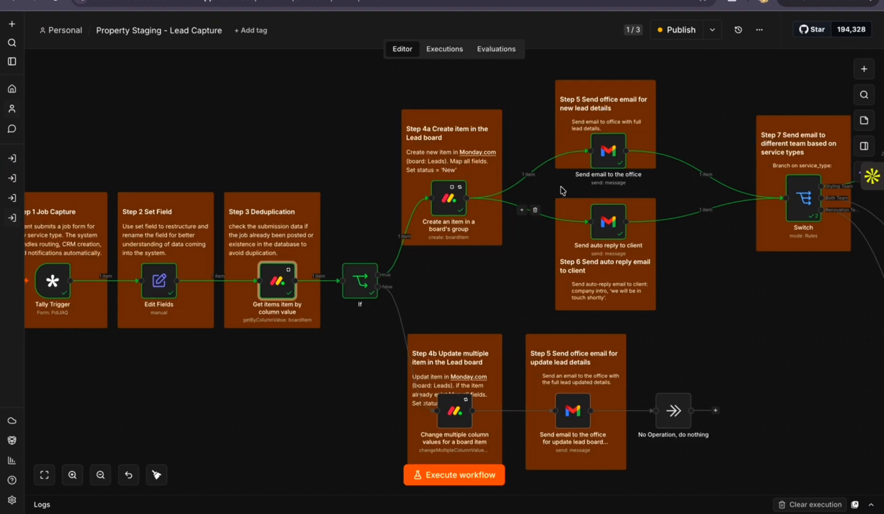
pyautogui.hscroll(2, 500, 190)
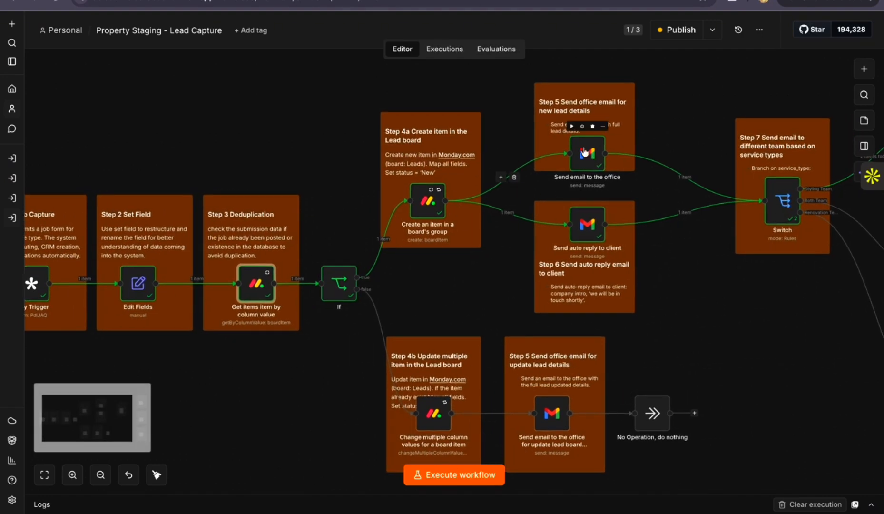
pyautogui.hscroll(3, 561, 152)
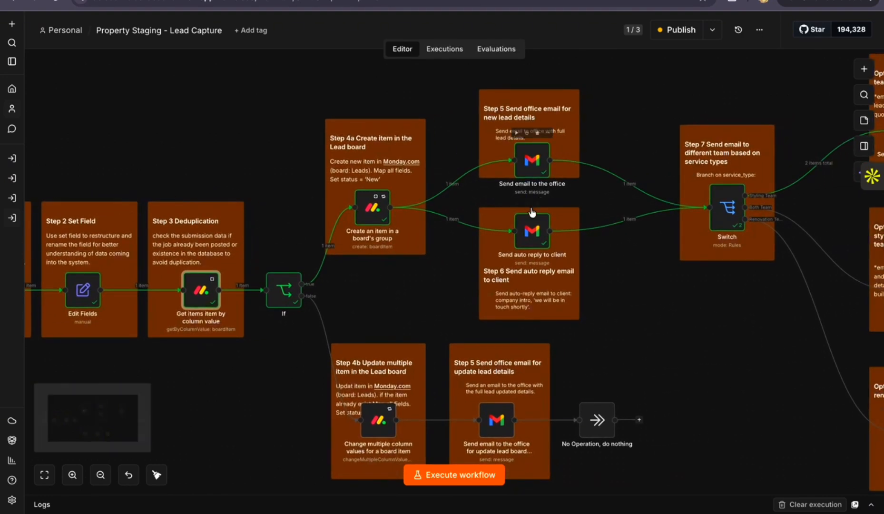
pyautogui.hscroll(3, 536, 229)
pyautogui.hscroll(2, 537, 232)
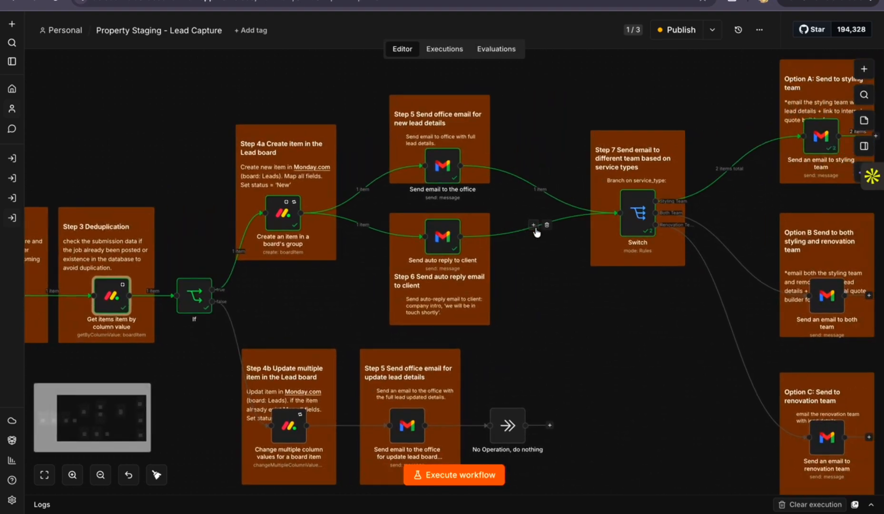
pyautogui.hscroll(1, 785, 116)
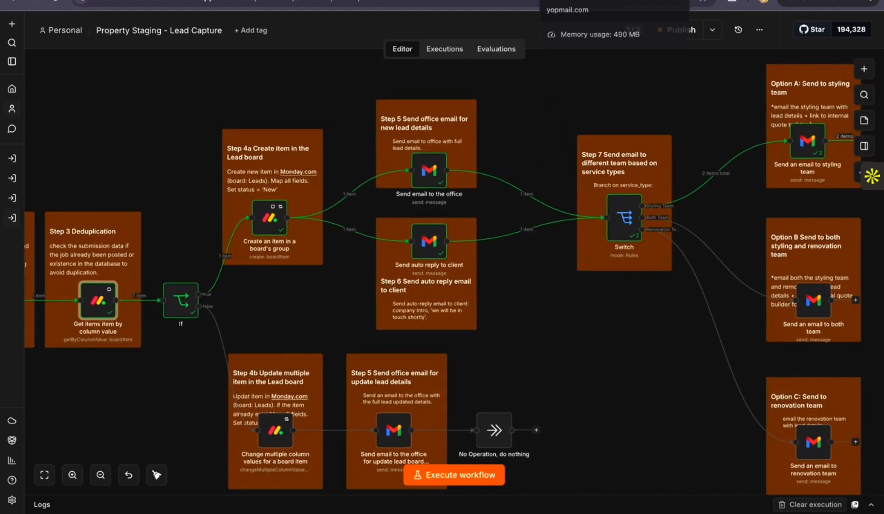
# Switch to YOPmail and open the styling team's inbox to check the new lead email
pyautogui.click(566, 1)
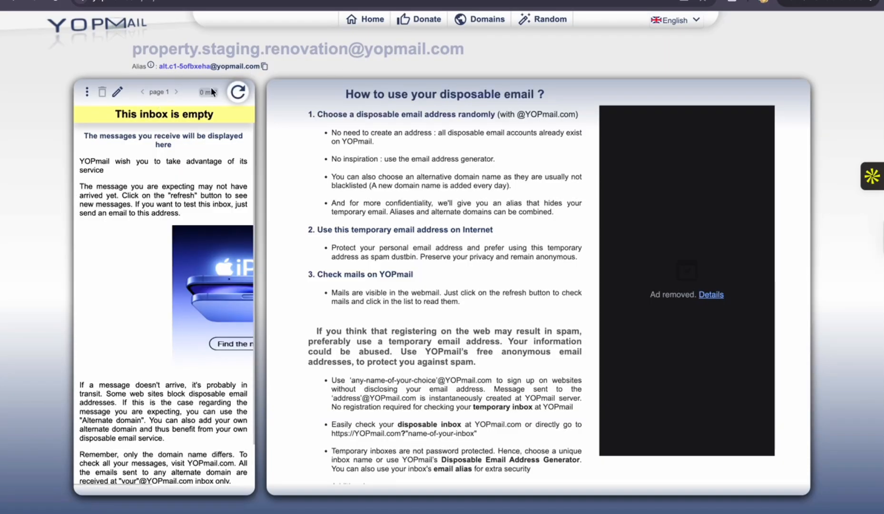
pyautogui.click(14, 5)
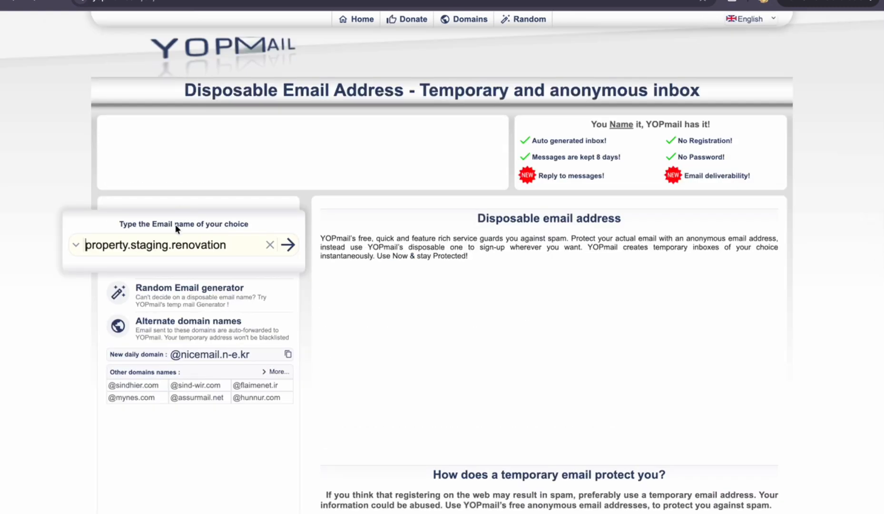
pyautogui.moveTo(172, 244); pyautogui.dragTo(226, 245)
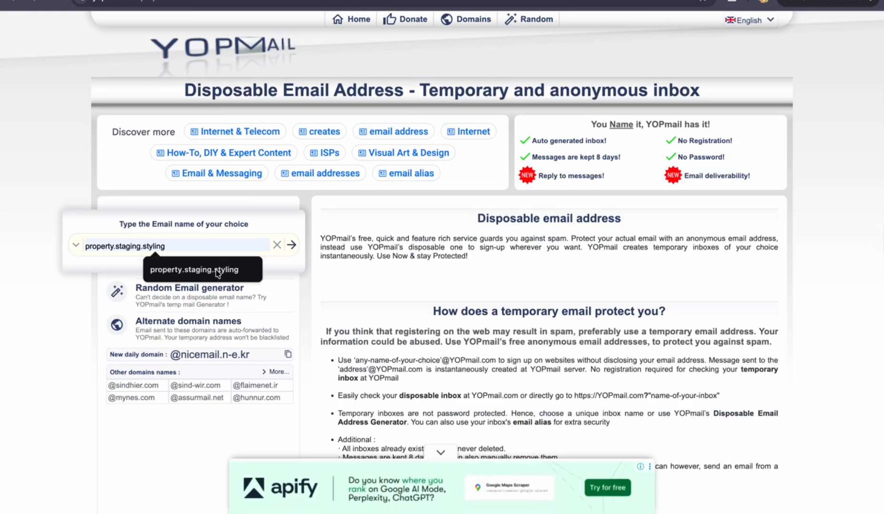
pyautogui.click(263, 259)
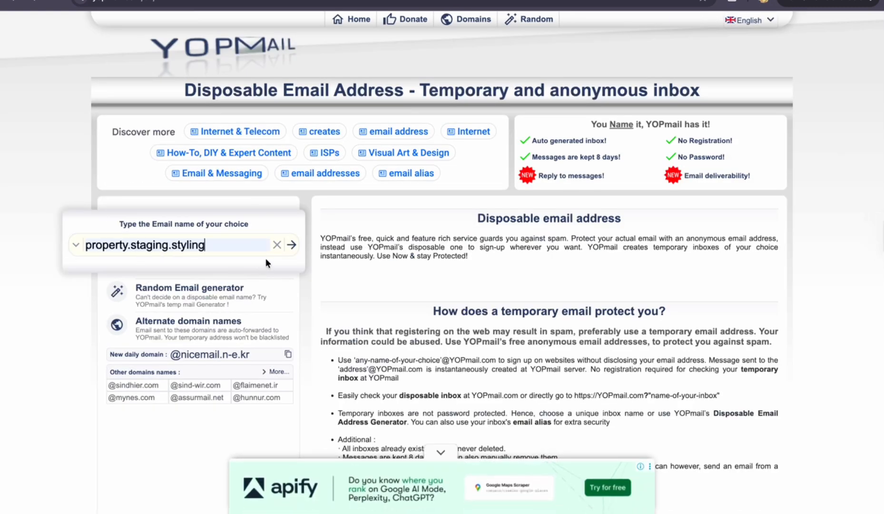
pyautogui.click(291, 244)
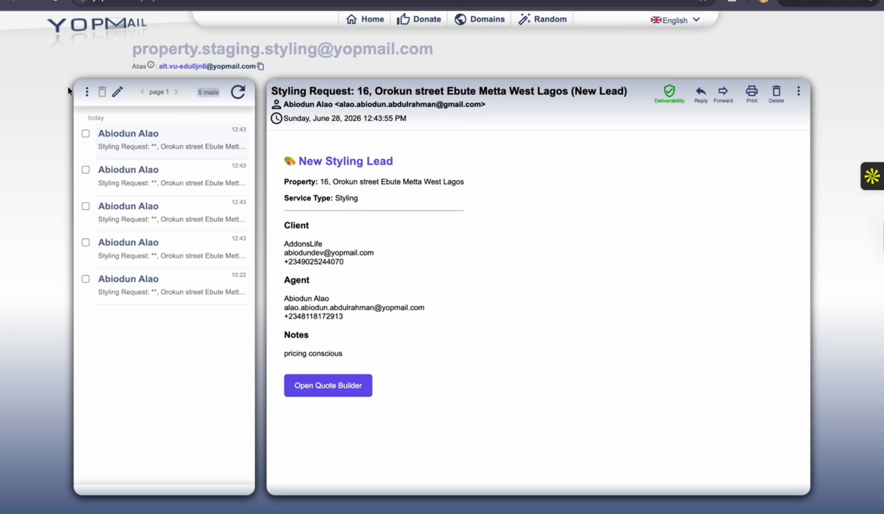
# Open the client's YOPmail inbox and read the auto-reply's greeting, property address and follow-up line
pyautogui.click(13, 6)
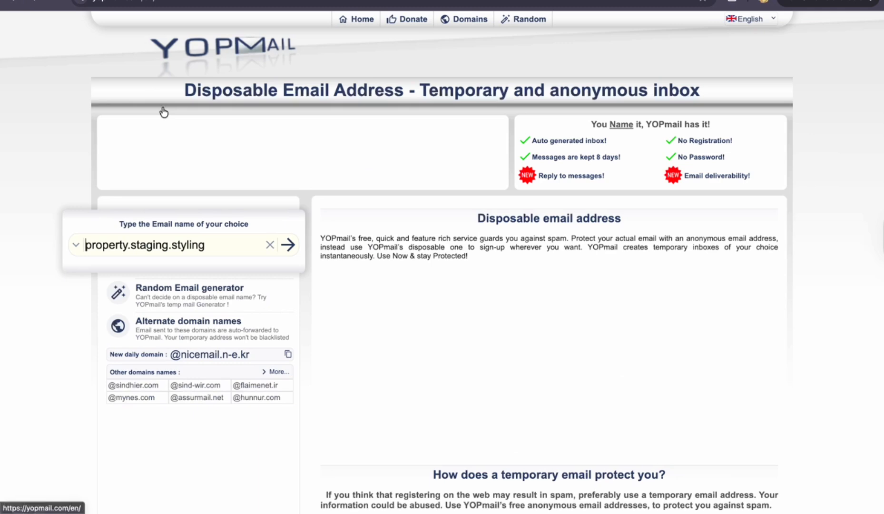
pyautogui.click(76, 244)
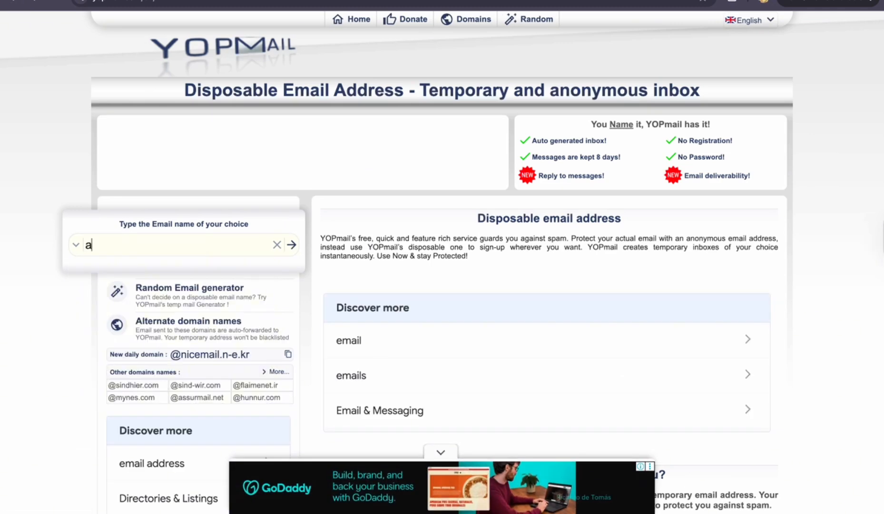
pyautogui.click(172, 290)
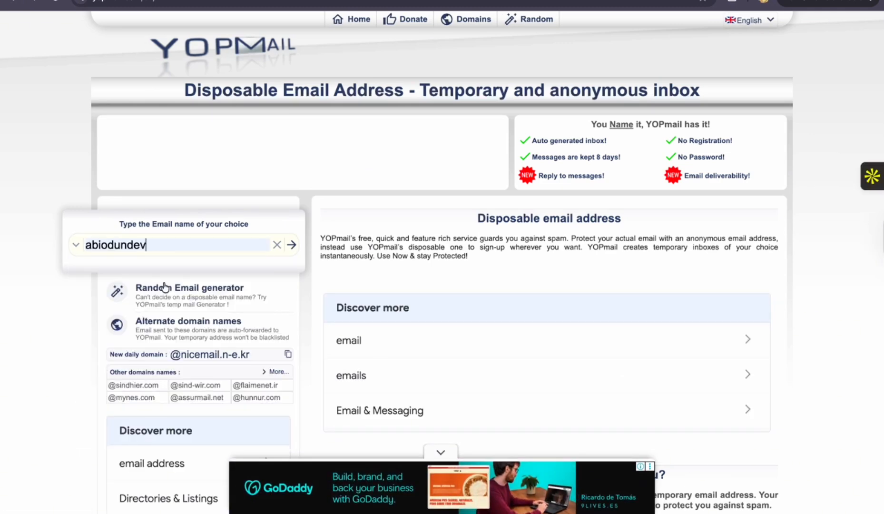
pyautogui.click(292, 246)
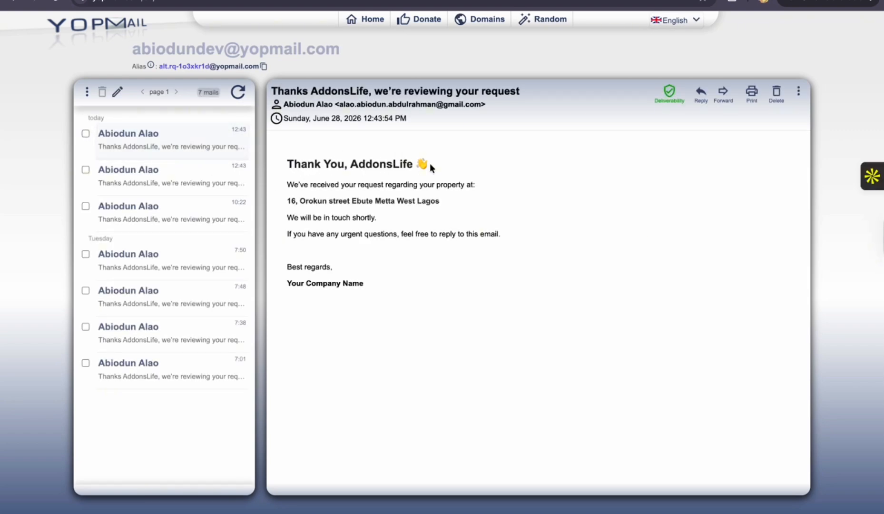
pyautogui.moveTo(430, 163); pyautogui.dragTo(299, 165)
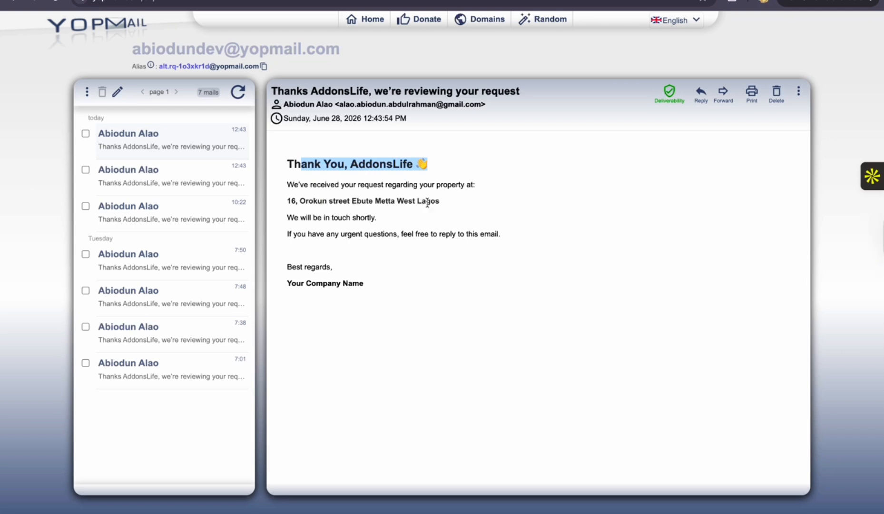
pyautogui.moveTo(441, 208); pyautogui.dragTo(283, 205)
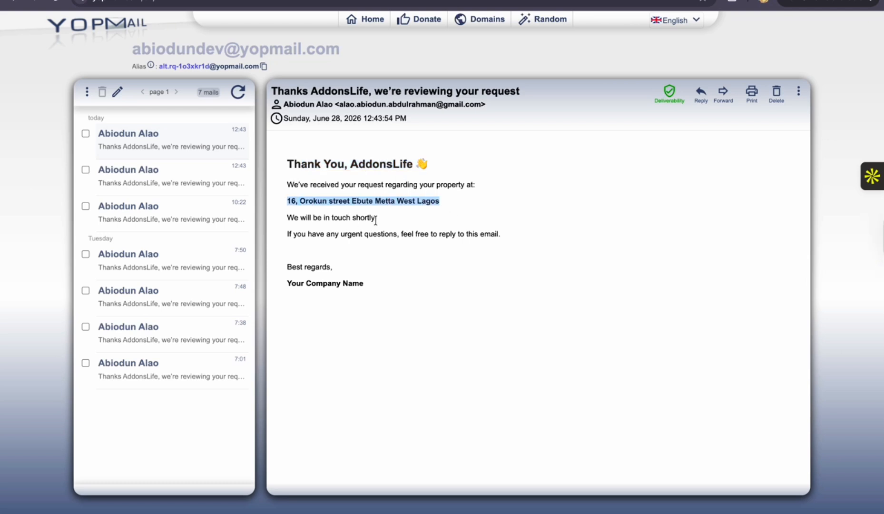
pyautogui.moveTo(376, 219); pyautogui.dragTo(284, 219)
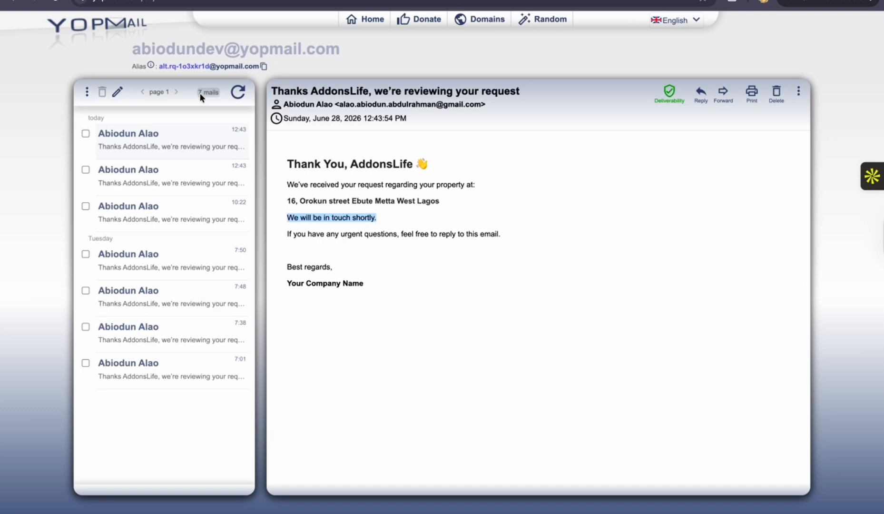
# Return to the YOPmail start page and open the agent's inbox using the agent's email name
pyautogui.click(14, 5)
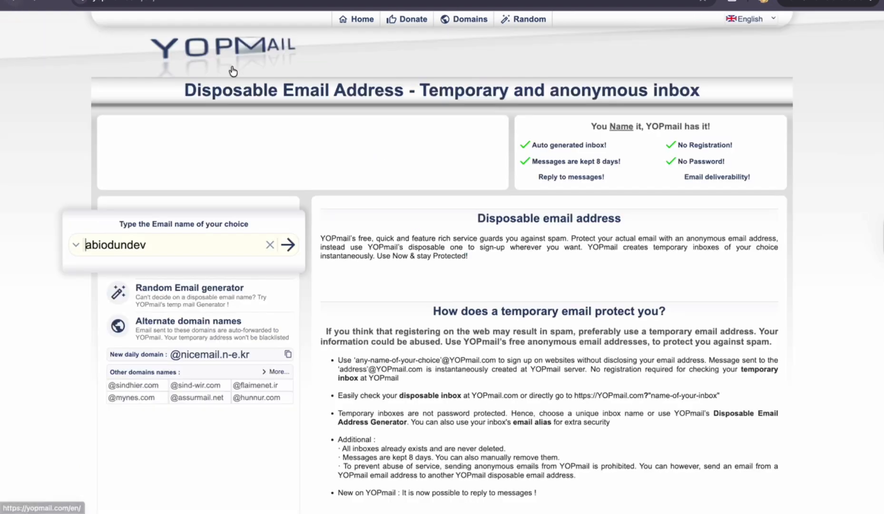
pyautogui.click(78, 247)
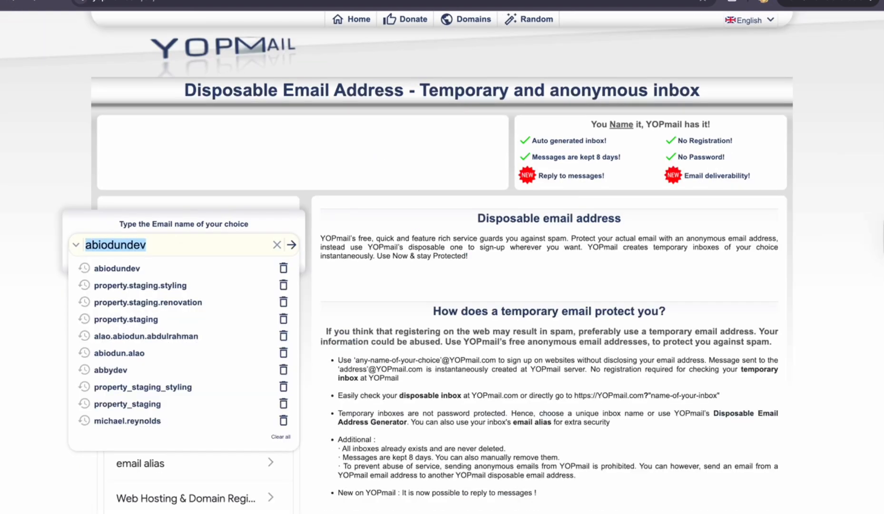
pyautogui.write('abio')
pyautogui.press('BackSpace')
pyautogui.press('BackSpace')
pyautogui.press('BackSpace')
pyautogui.press('BackSpace')
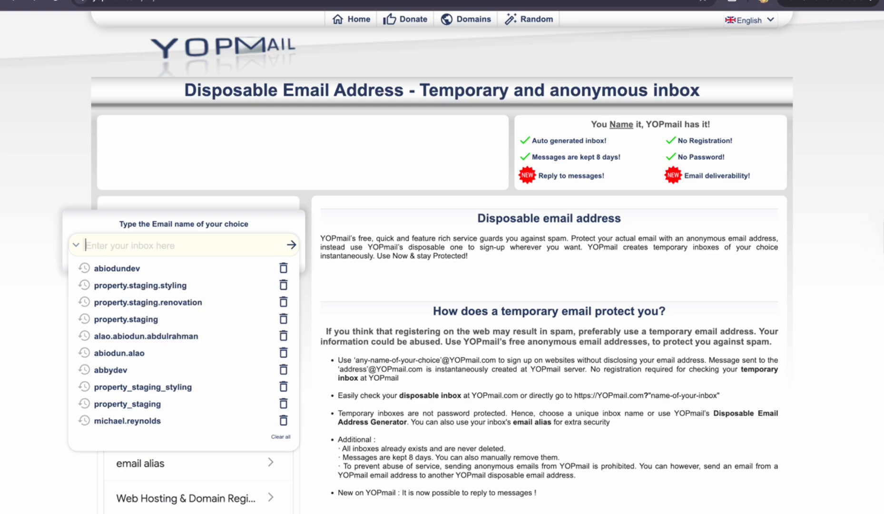
pyautogui.write('a')
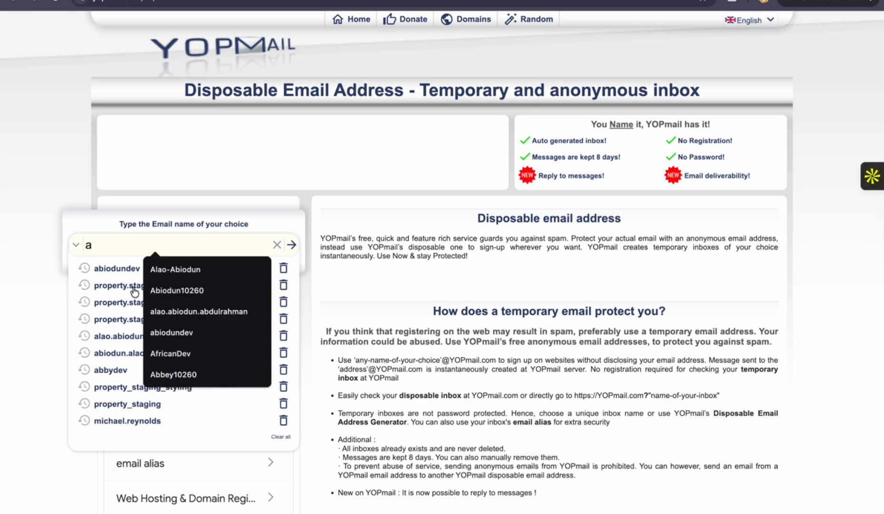
pyautogui.click(199, 311)
pyautogui.click(292, 246)
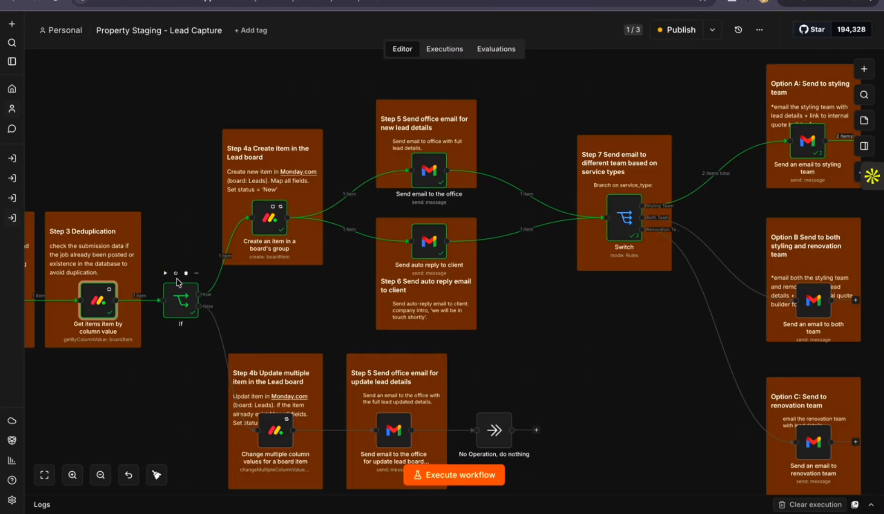
# Open the Edit Fields node near the workflow's start and check the agent's email name in its output
pyautogui.hscroll(-1, 177, 281)
pyautogui.hotkey('ctrl', 'Left')
pyautogui.hotkey('ctrl', 'Right')
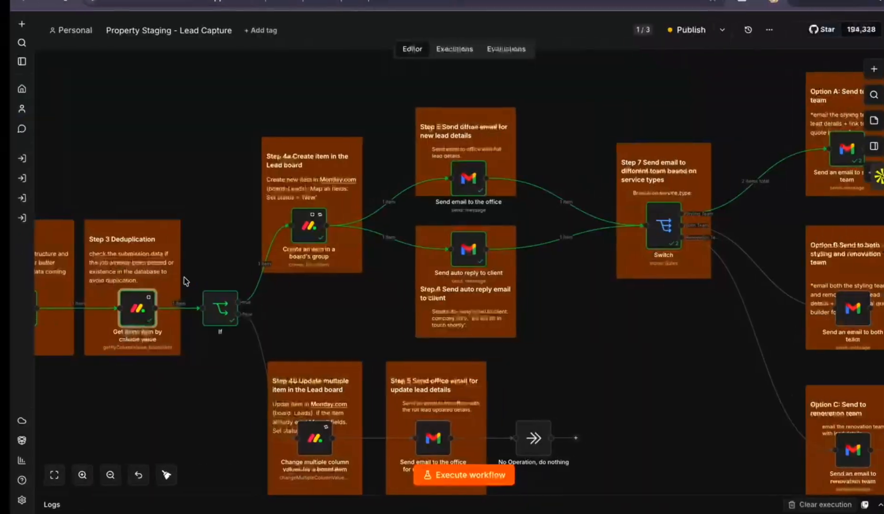
pyautogui.hscroll(-1, 197, 159)
pyautogui.hscroll(-3, 197, 159)
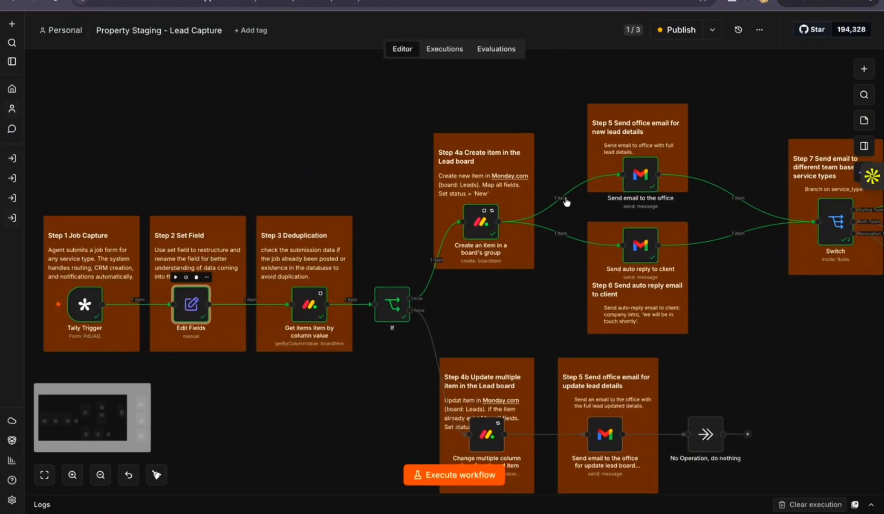
pyautogui.press('Return')
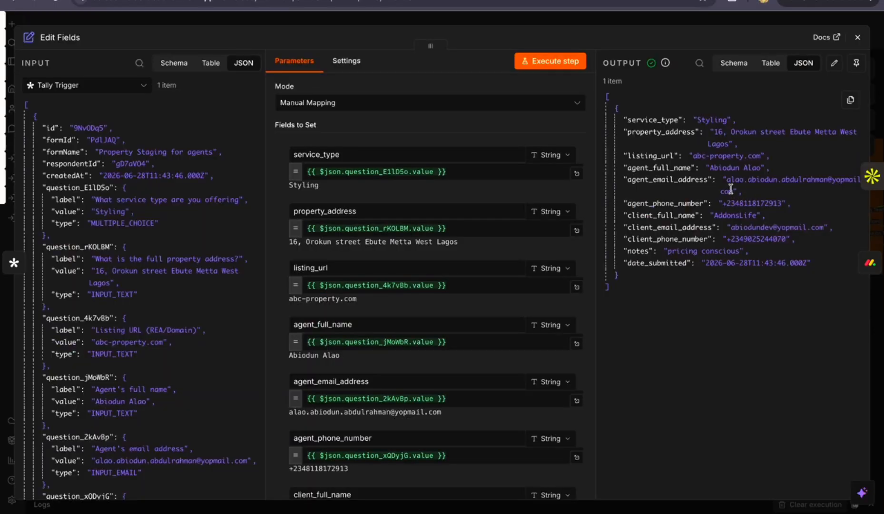
pyautogui.moveTo(828, 180); pyautogui.dragTo(728, 182)
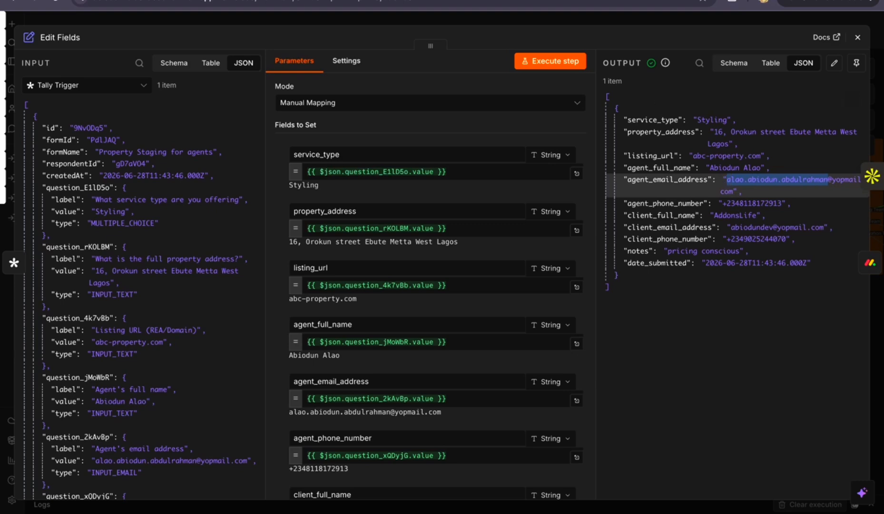
# Switch to YOPmail, dismiss the advert and check the agent's inbox for messages
pyautogui.hotkey('ctrl', 'Tab')
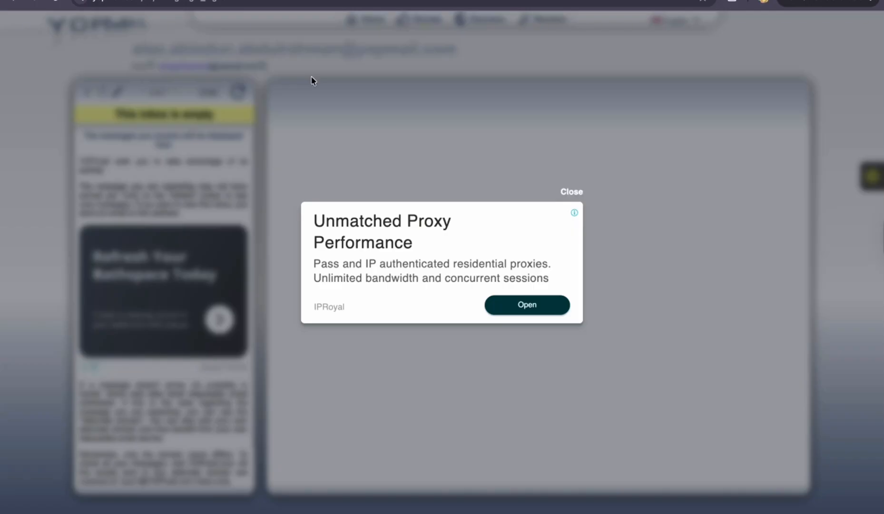
pyautogui.click(570, 193)
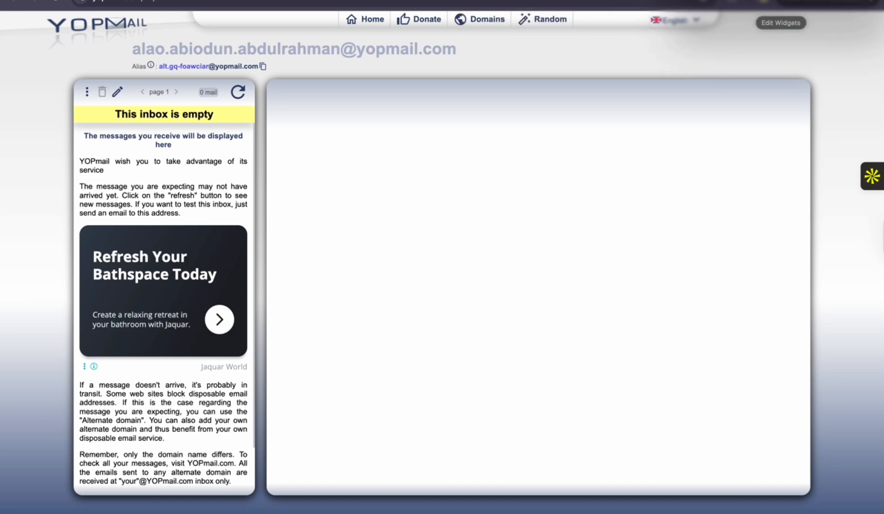
pyautogui.hotkey('ctrl', 'Left')
pyautogui.hotkey('ctrl', 'Right')
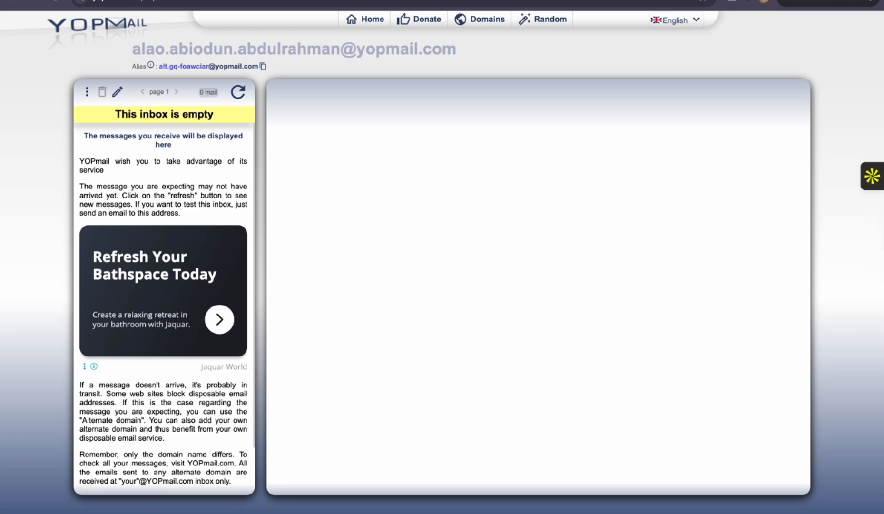
# Switch back to the lead capture workflow in n8n and close the Edit Fields node
pyautogui.hotkey('ctrl', 'Tab')
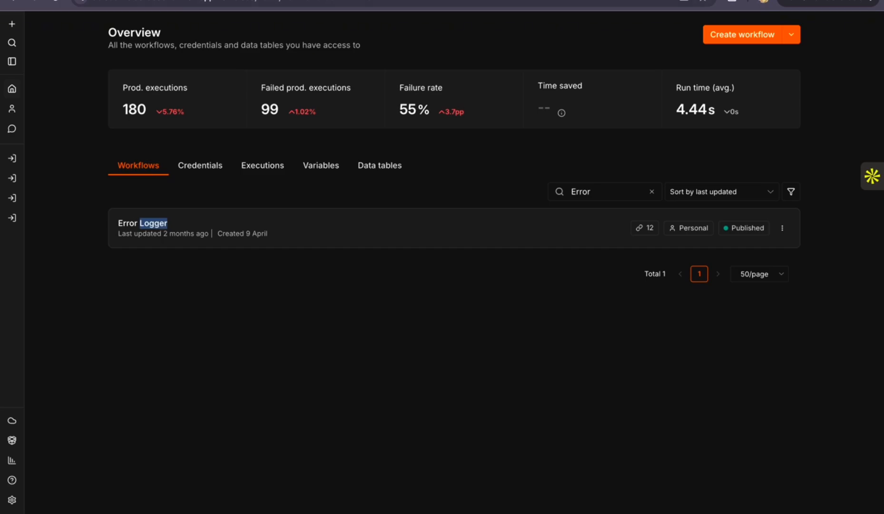
pyautogui.hotkey('ctrl', 'Tab')
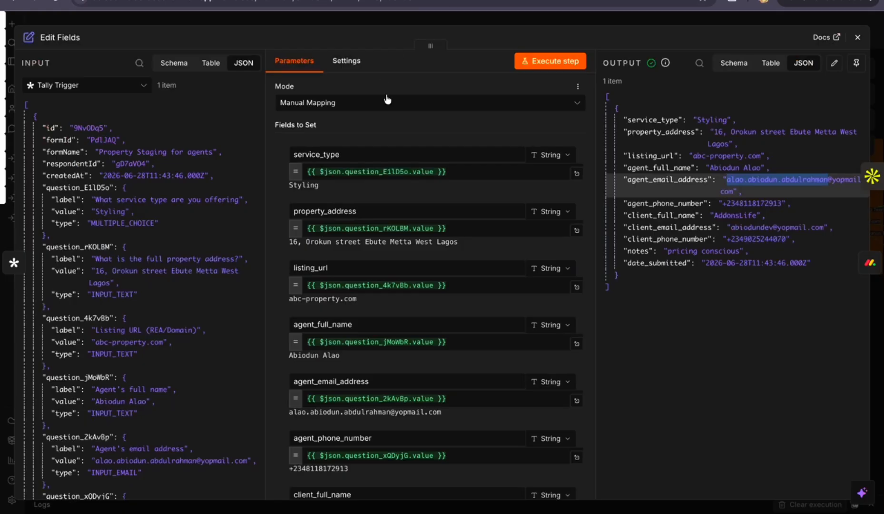
pyautogui.click(857, 40)
# Return to YOPmail's start page and reopen the agent's inbox with the same email name
pyautogui.hotkey('ctrl', 'Tab')
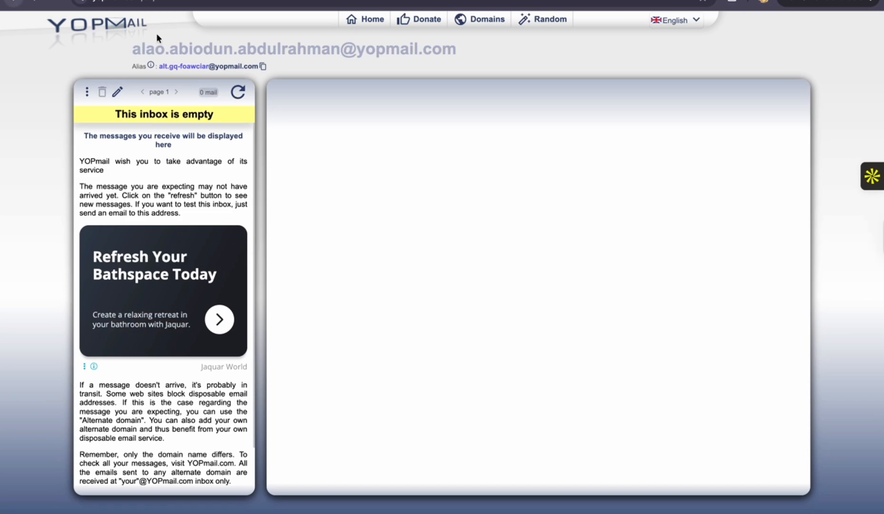
pyautogui.hotkey('alt', 'Left')
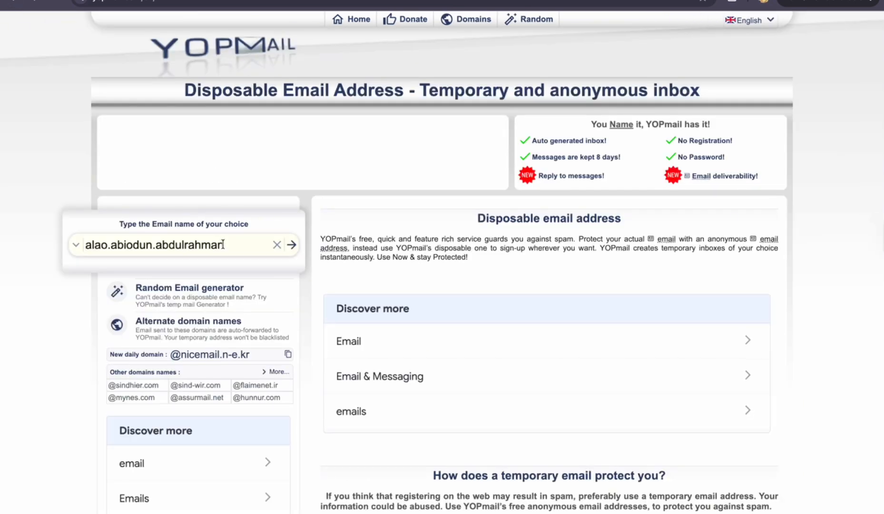
pyautogui.moveTo(223, 244); pyautogui.dragTo(34, 245)
pyautogui.click(33, 245)
pyautogui.click(228, 247)
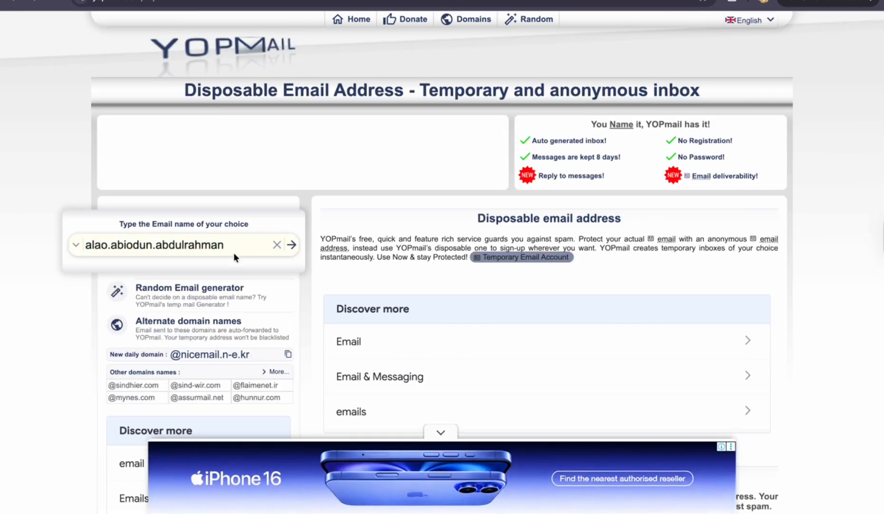
pyautogui.click(292, 244)
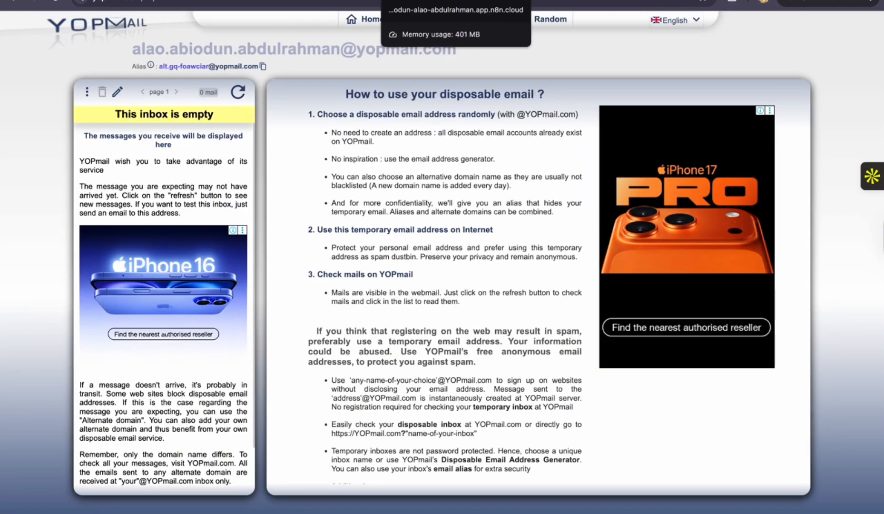
# Switch to n8n, open the Send email to the office node and copy the mailbox name from its recipient address
pyautogui.click(377, 1)
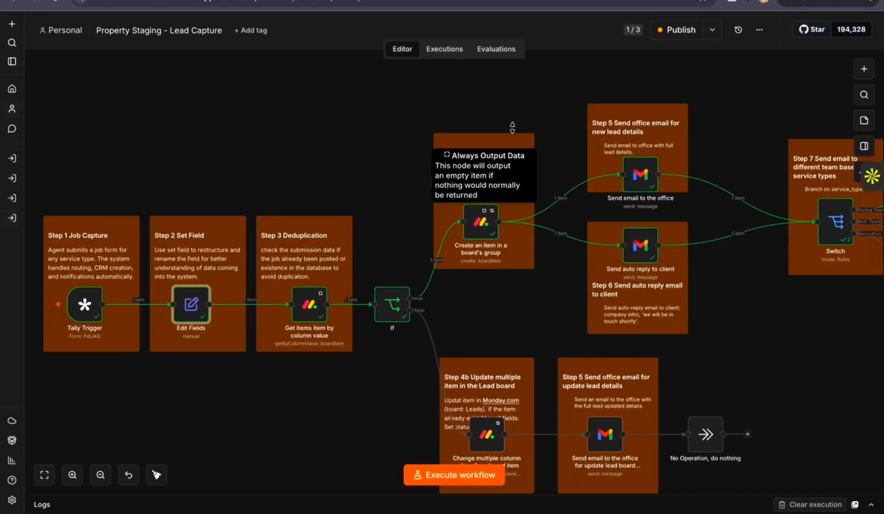
pyautogui.hscroll(2, 506, 113)
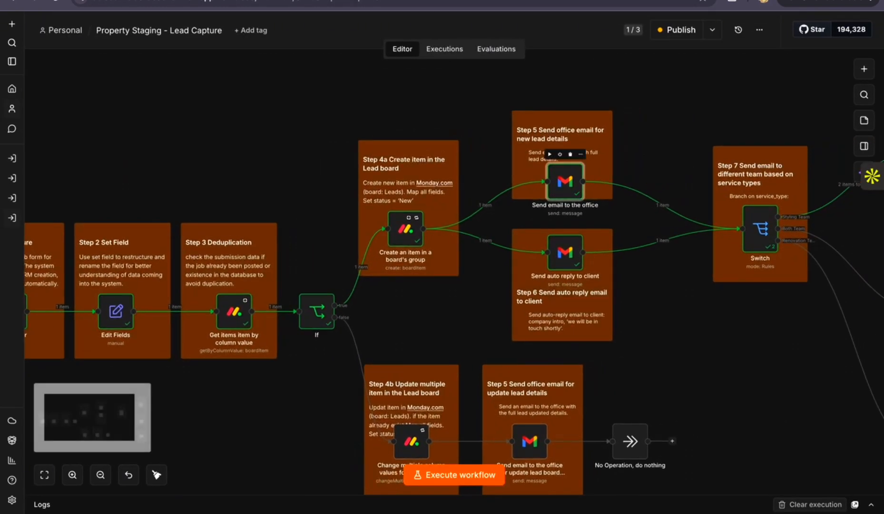
pyautogui.doubleClick(566, 185)
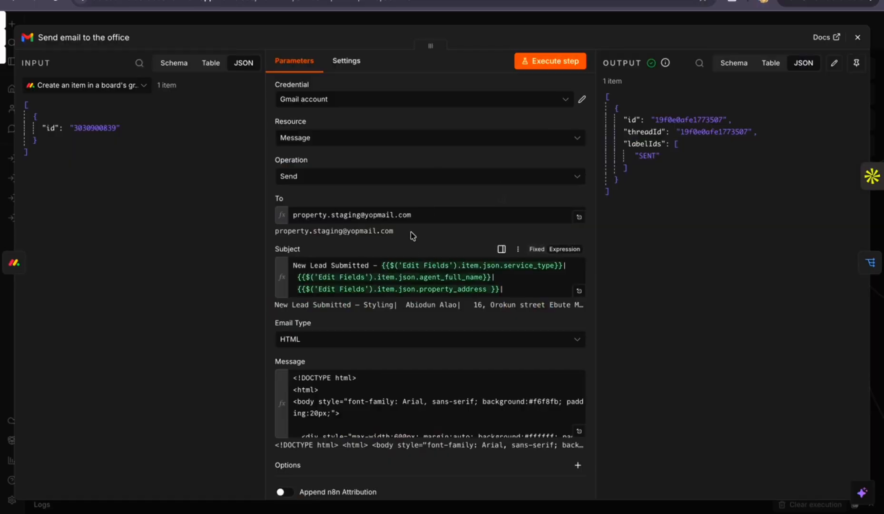
pyautogui.moveTo(419, 214); pyautogui.dragTo(293, 214)
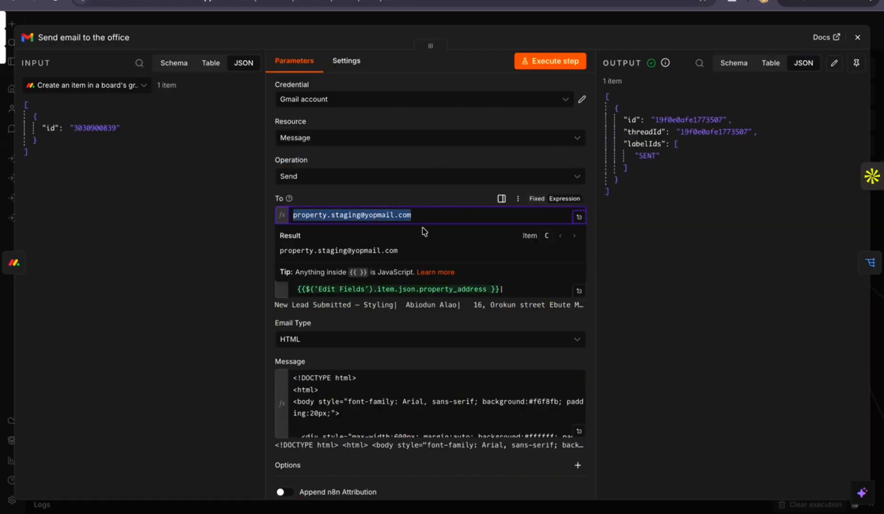
pyautogui.click(399, 215)
pyautogui.moveTo(360, 215); pyautogui.dragTo(266, 217)
pyautogui.hotkey('ctrl', 'c')
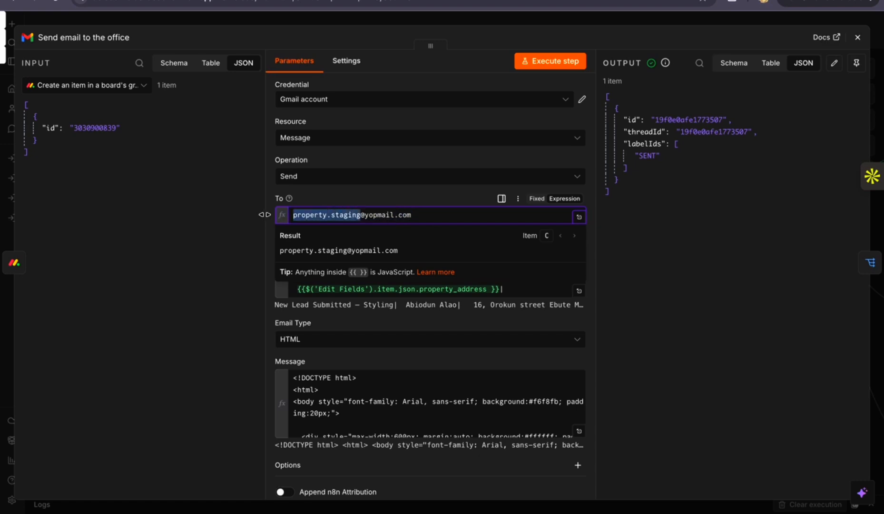
# Switch to YOPmail and open the office's inbox using the copied mailbox name
pyautogui.click(562, 1)
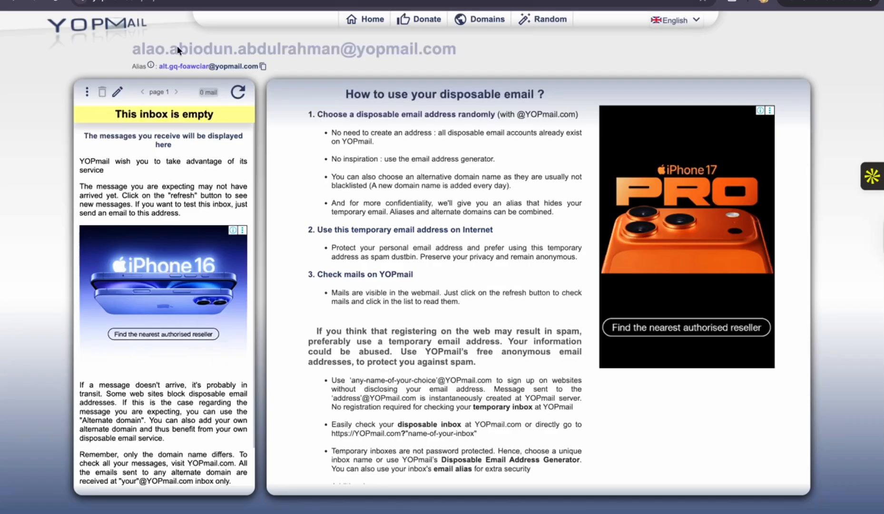
pyautogui.click(7, 4)
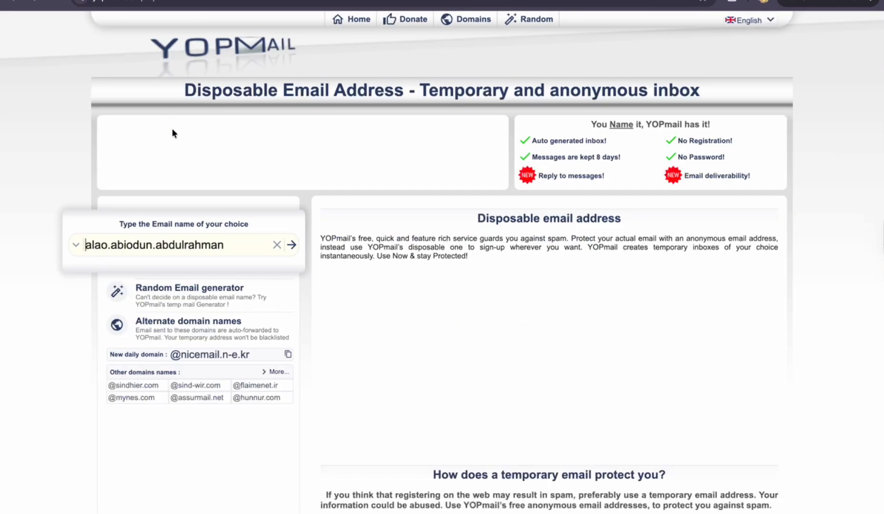
pyautogui.hotkey('ctrl', 'a')
pyautogui.hotkey('ctrl', 'v')
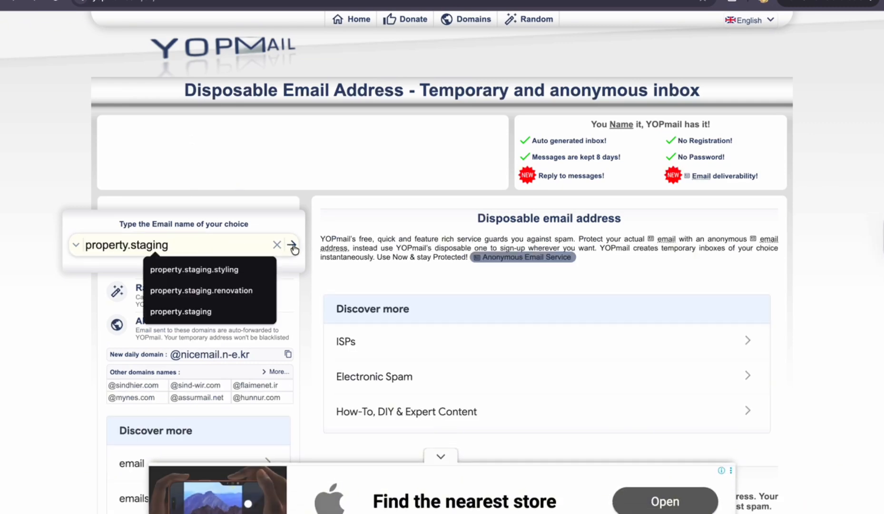
pyautogui.press('Return')
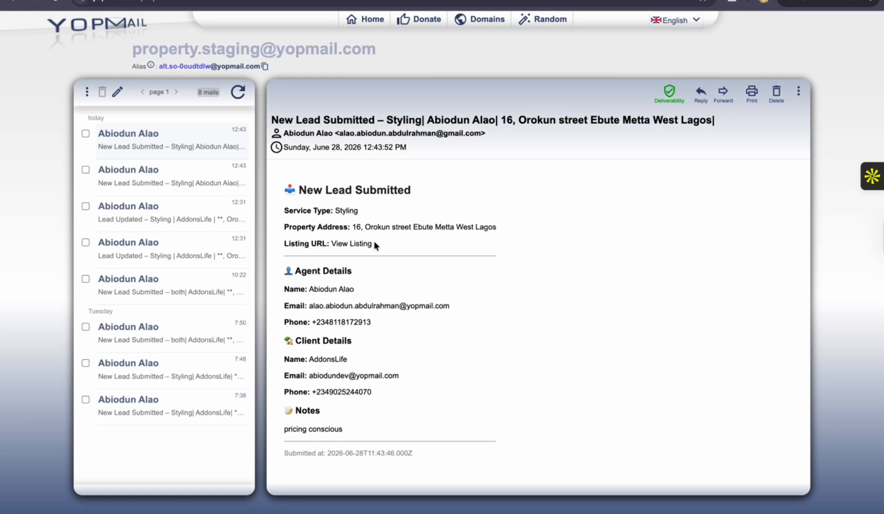
# Review the service, property, agent and client details in the New Lead Submitted email
pyautogui.moveTo(374, 244); pyautogui.dragTo(271, 189)
pyautogui.moveTo(374, 322); pyautogui.dragTo(288, 282)
pyautogui.moveTo(368, 392); pyautogui.dragTo(284, 341)
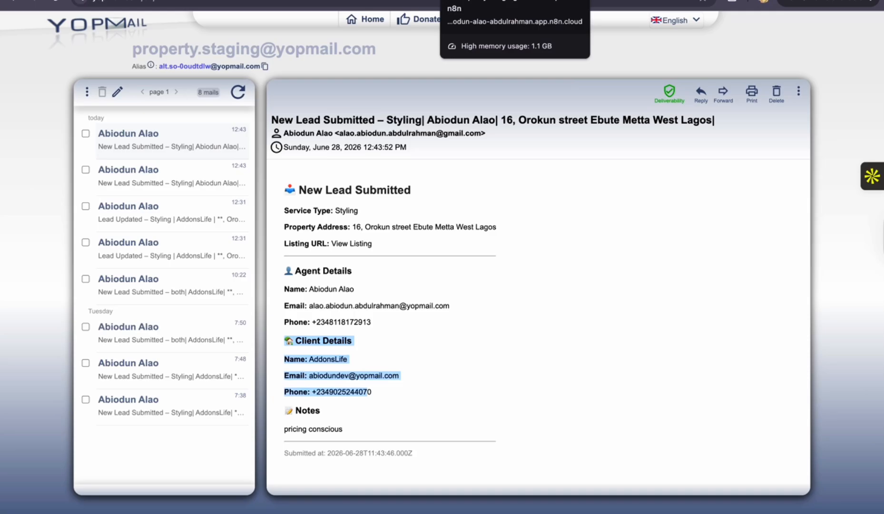
# Return to n8n, close the Send email to the office node and review the entire lead capture workflow
pyautogui.click(444, 6)
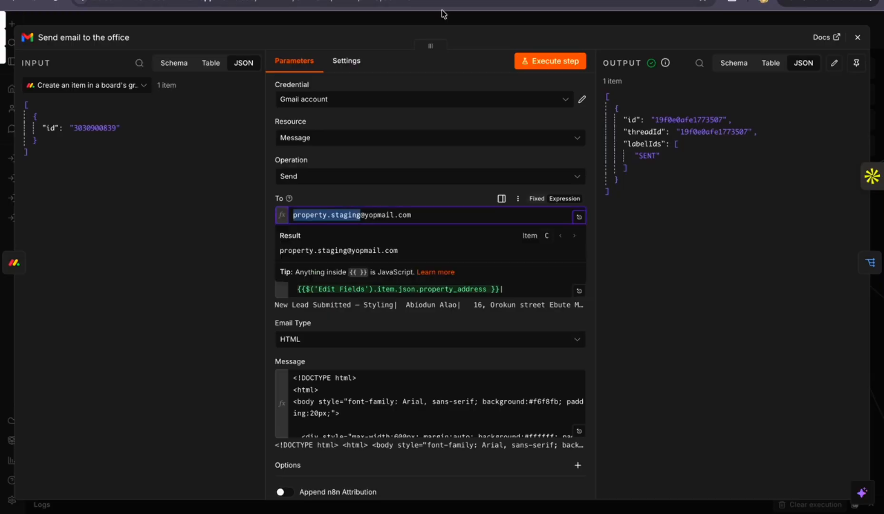
pyautogui.click(858, 37)
pyautogui.hscroll(4, 485, 238)
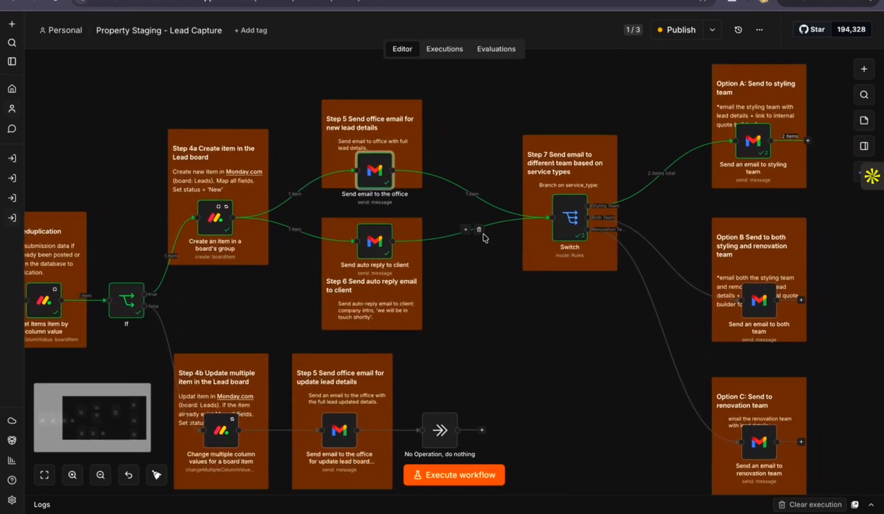
pyautogui.scroll(-4, 486, 238)
pyautogui.hscroll(-1, 490, 237)
pyautogui.hscroll(-2, 490, 237)
pyautogui.scroll(-1, 490, 237)
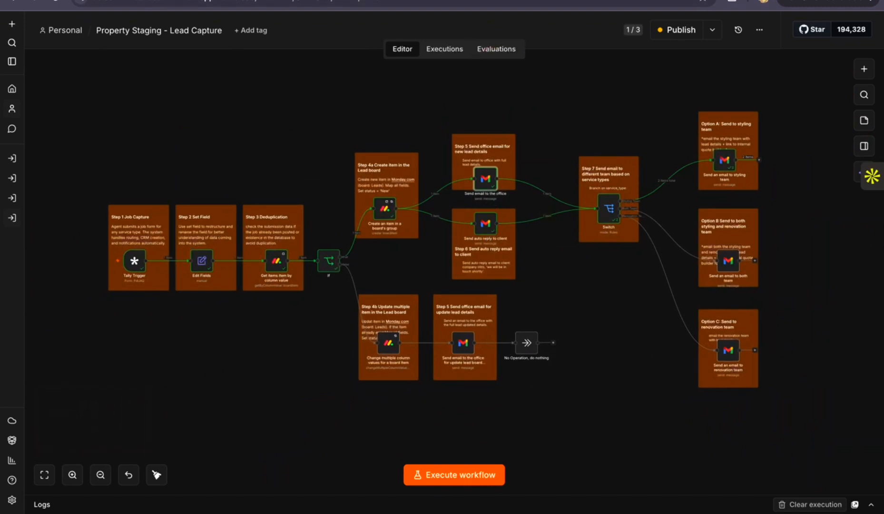
# Switch to the Error Logger workflow and examine its global error handling
pyautogui.click(380, 1)
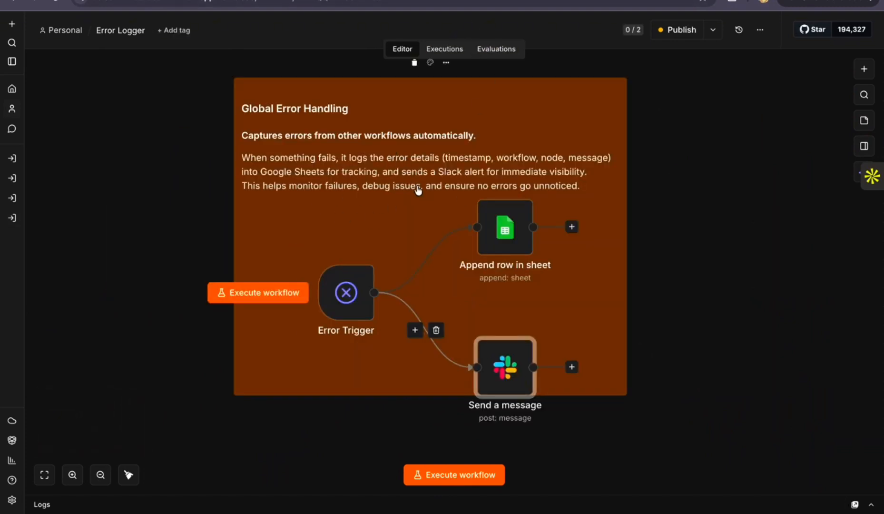